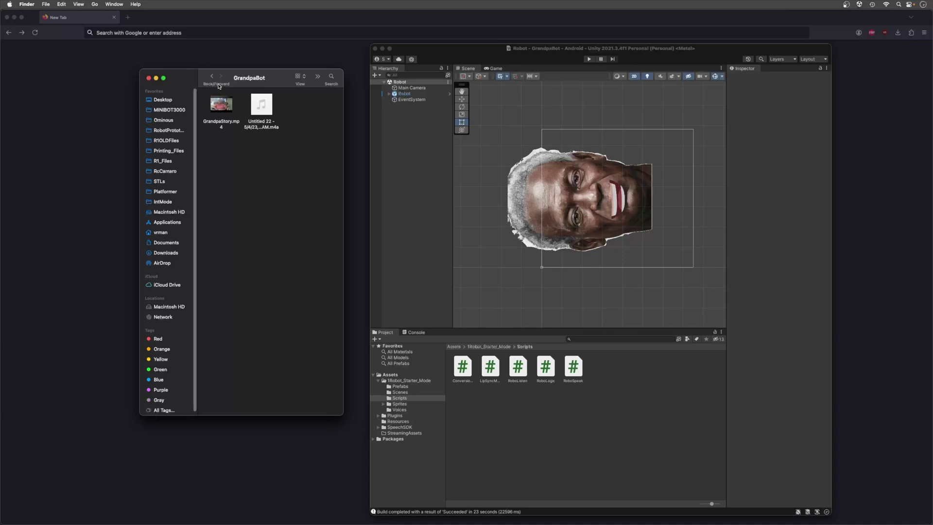
# Preview the GrandpaStory video, skipping ahead and pausing before closing it
pyautogui.doubleClick(227, 124)
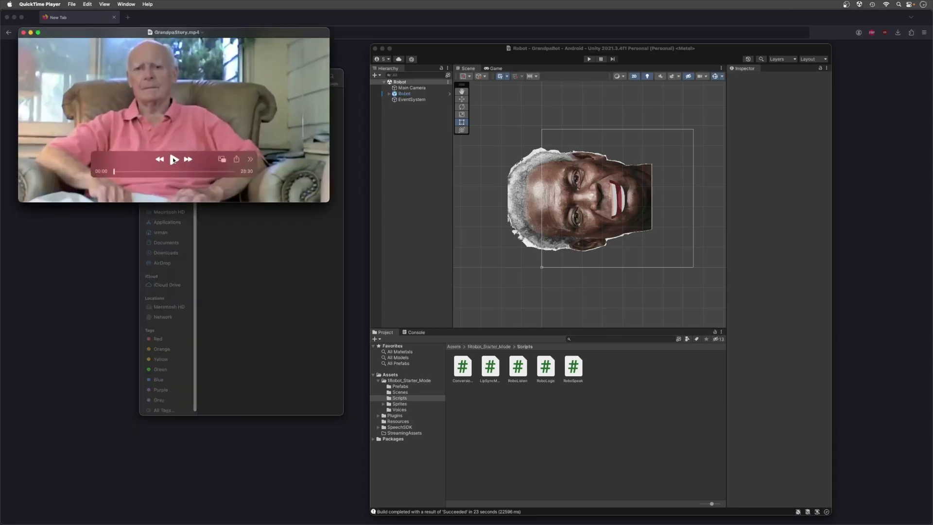
pyautogui.click(172, 160)
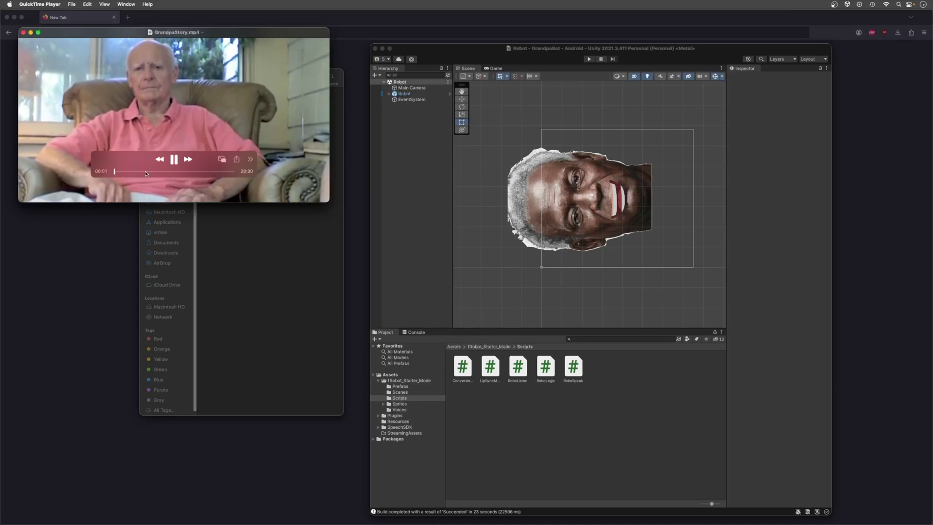
pyautogui.click(145, 171)
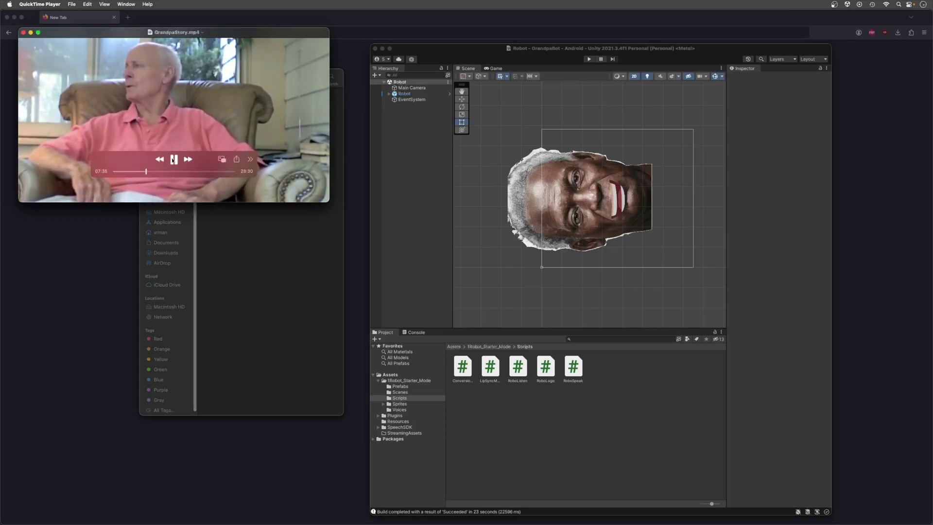
pyautogui.click(173, 160)
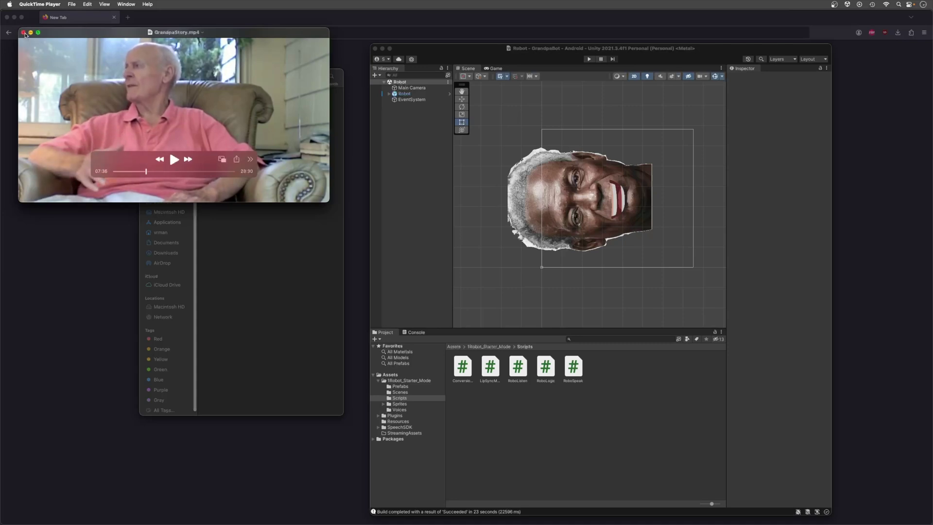
pyautogui.click(23, 33)
# Select the m4a recording in GrandpaBot, then start adding a generative or cloned voice in ElevenLabs Voices
pyautogui.click(225, 178)
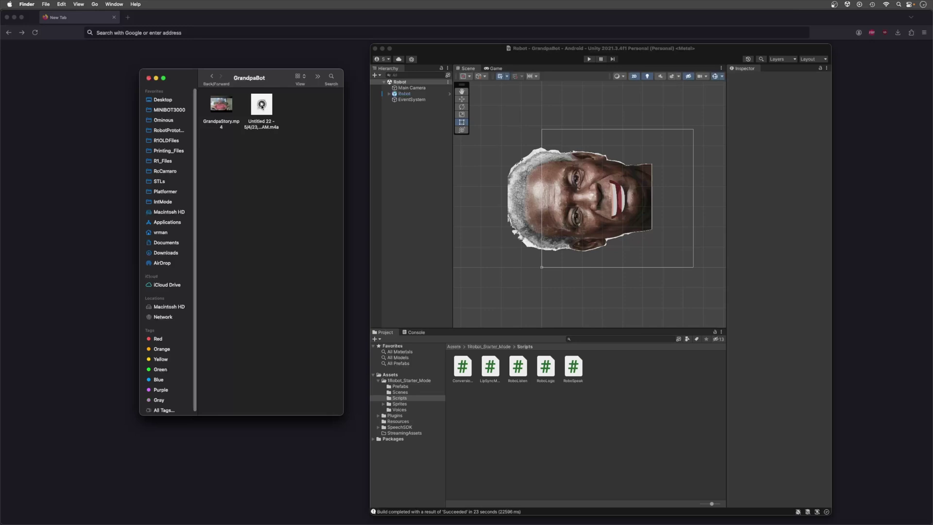
pyautogui.click(261, 106)
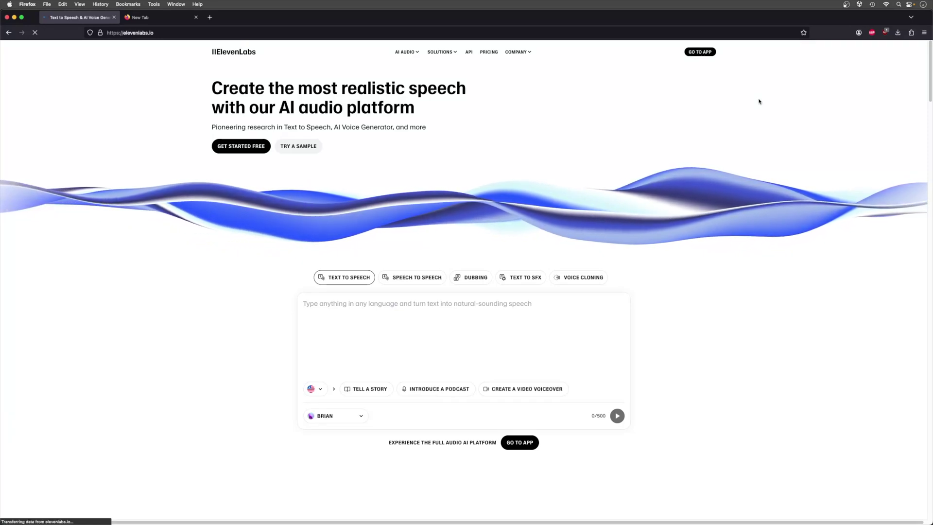
pyautogui.click(706, 52)
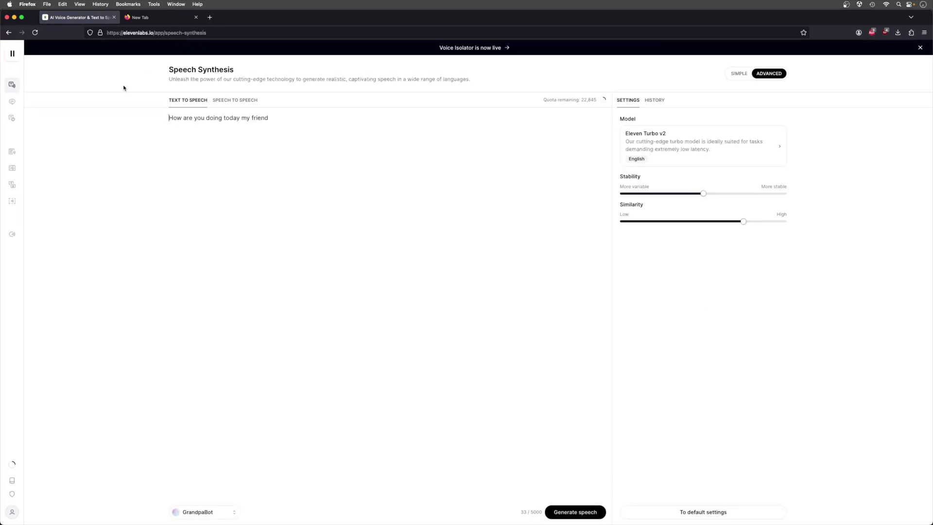
pyautogui.moveTo(37, 102)
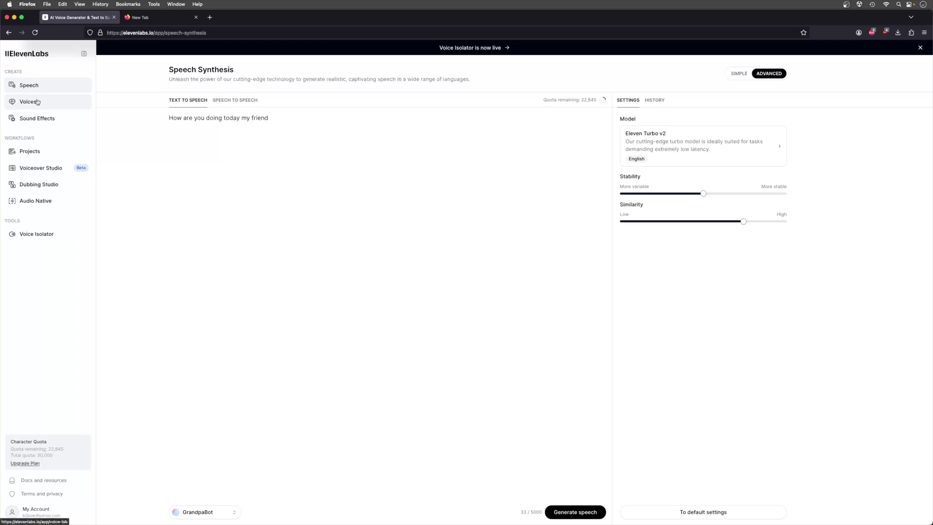
pyautogui.click(37, 101)
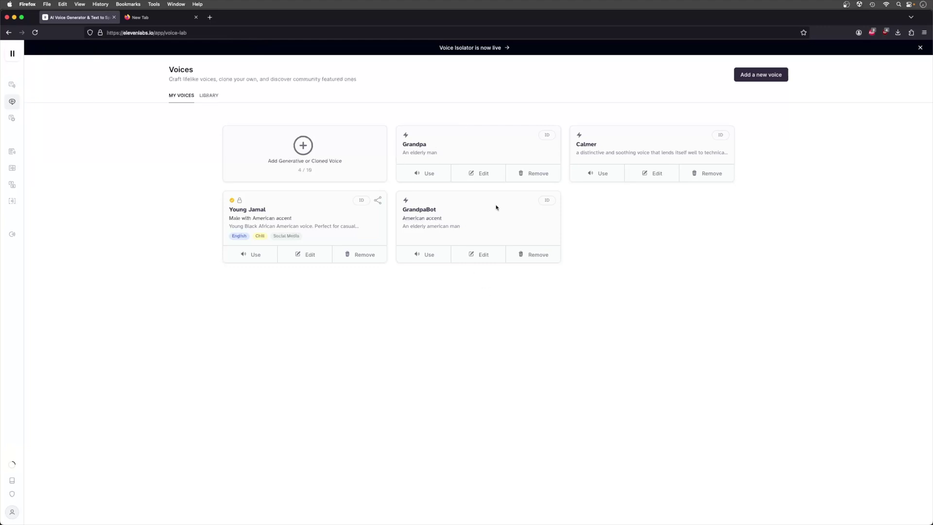
pyautogui.click(303, 149)
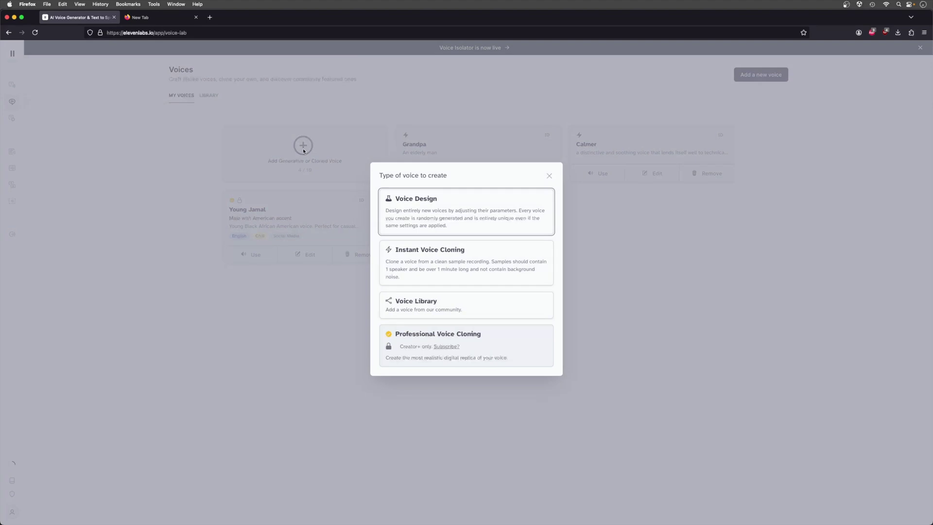
# Choose Instant Voice Cloning, name it Grandpabot1 and upload the m4a recording as its sample
pyautogui.click(451, 266)
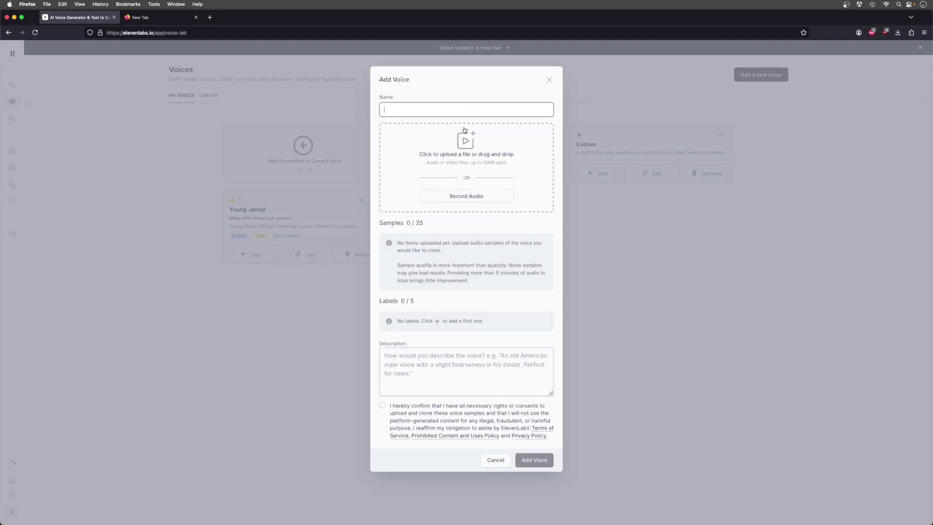
pyautogui.click(460, 110)
pyautogui.write('Grandba')
pyautogui.click(447, 138)
pyautogui.click(341, 122)
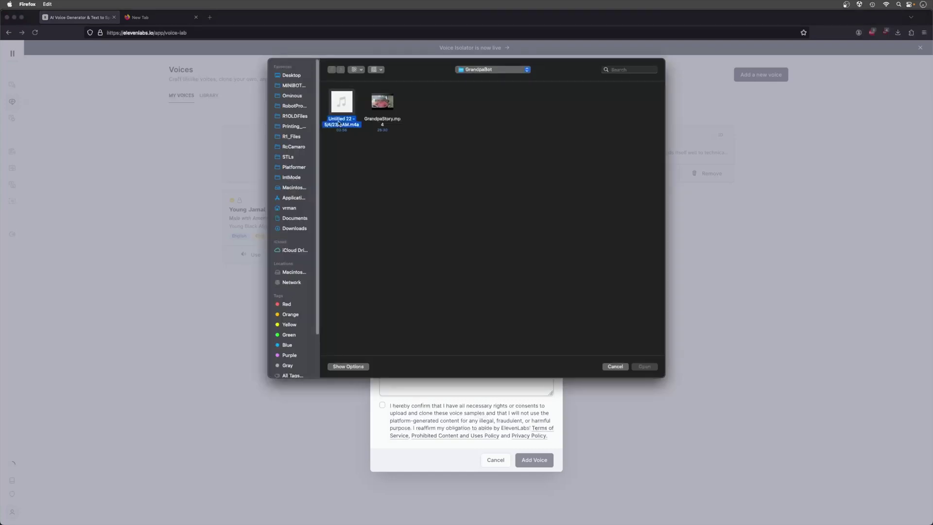
pyautogui.click(645, 367)
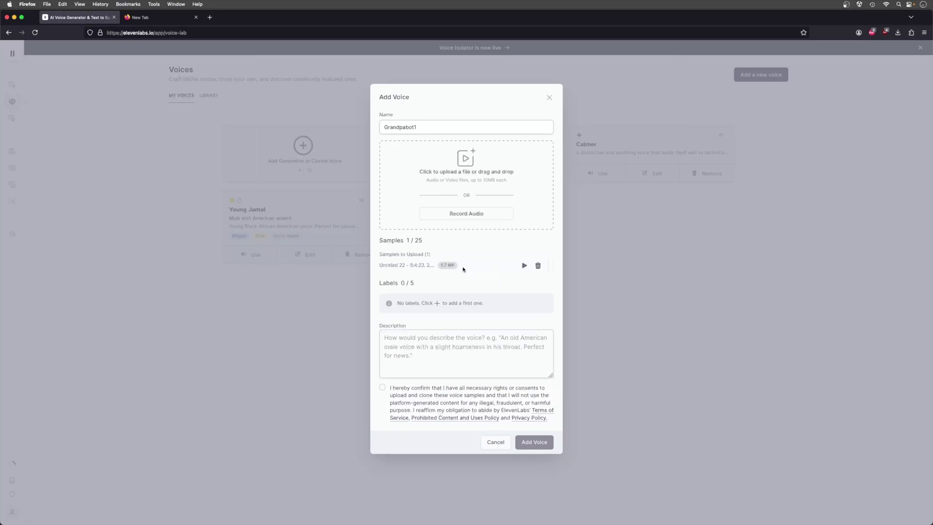
# Describe the voice as 'An elderly American man' and add an accent: American label
pyautogui.click(447, 349)
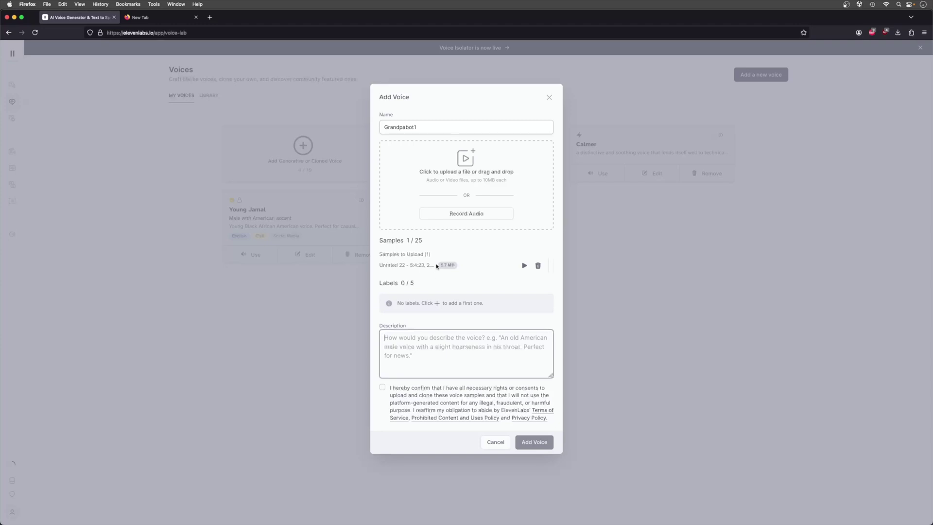
pyautogui.write('An elderly ')
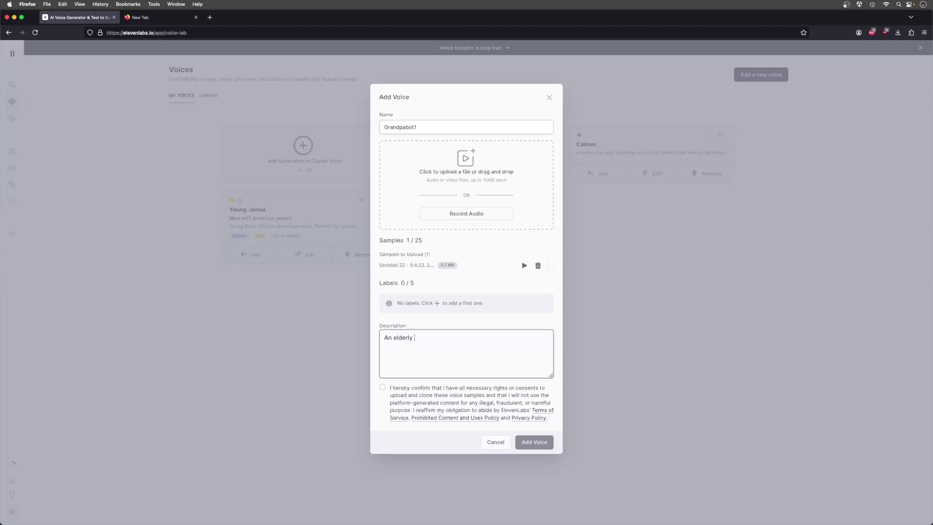
pyautogui.write('American man')
pyautogui.click(436, 303)
pyautogui.click(439, 302)
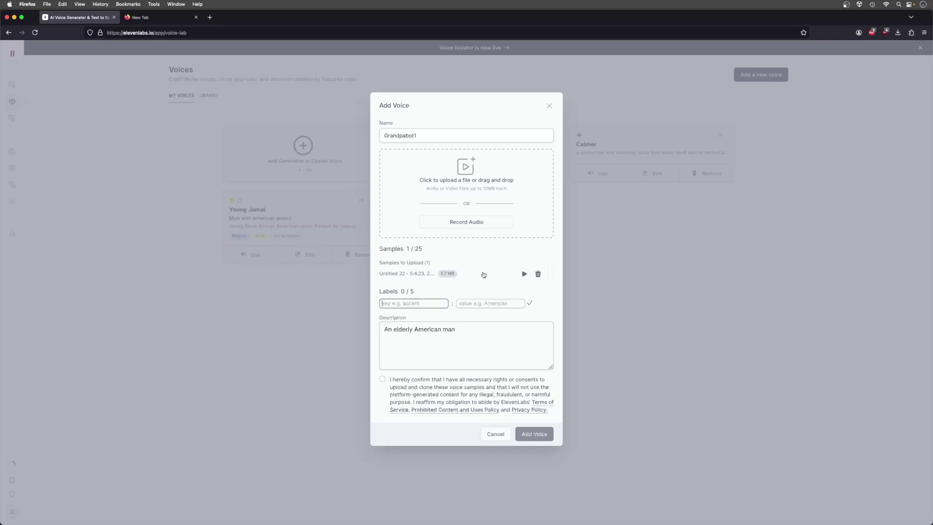
pyautogui.write('accent')
pyautogui.press('Tab')
pyautogui.write('Ame')
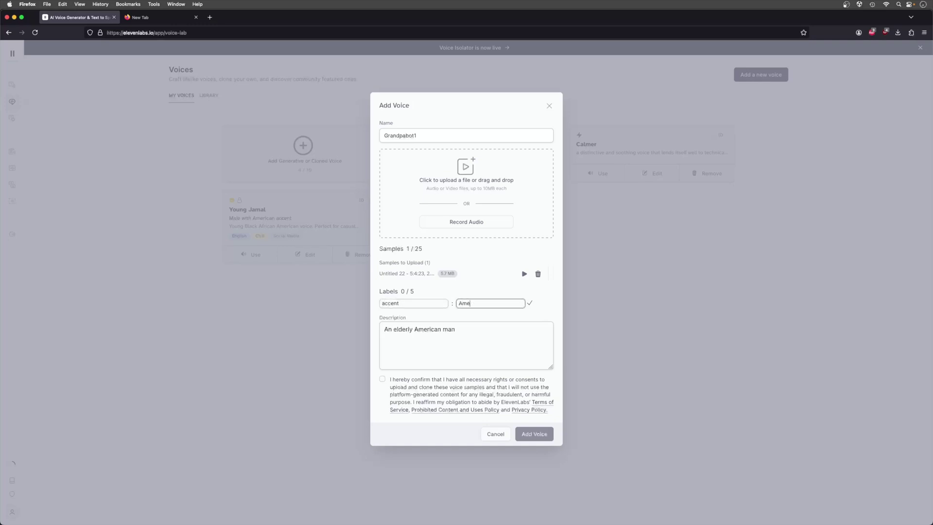
pyautogui.click(529, 302)
pyautogui.click(420, 312)
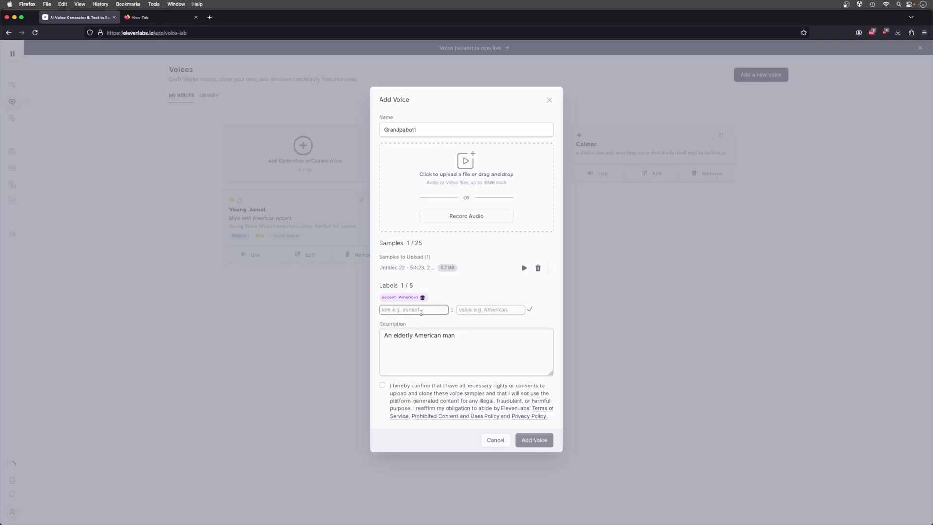
# Add the Age: Old label, confirm cloning consent and submit the Grandpabot1 voice
pyautogui.write('Age')
pyautogui.press('Tab')
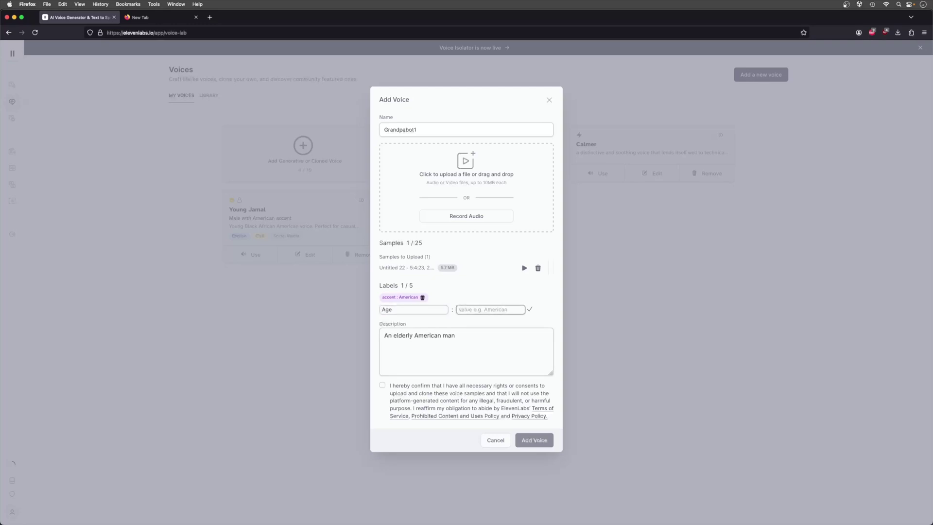
pyautogui.write('Old')
pyautogui.click(383, 384)
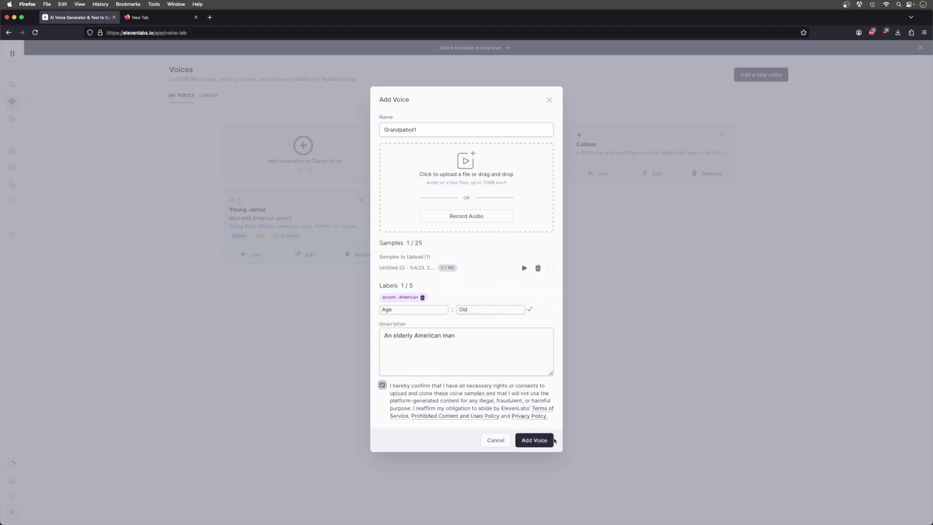
pyautogui.click(536, 440)
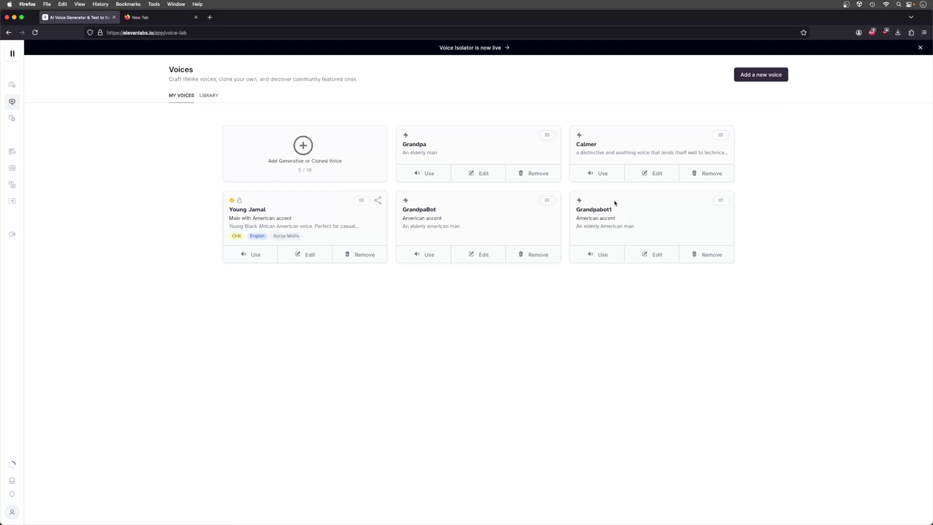
# Generate 'How are you doing today my friend' in Grandpabot1 using Eleven Turbo v2 and play it back
pyautogui.click(601, 253)
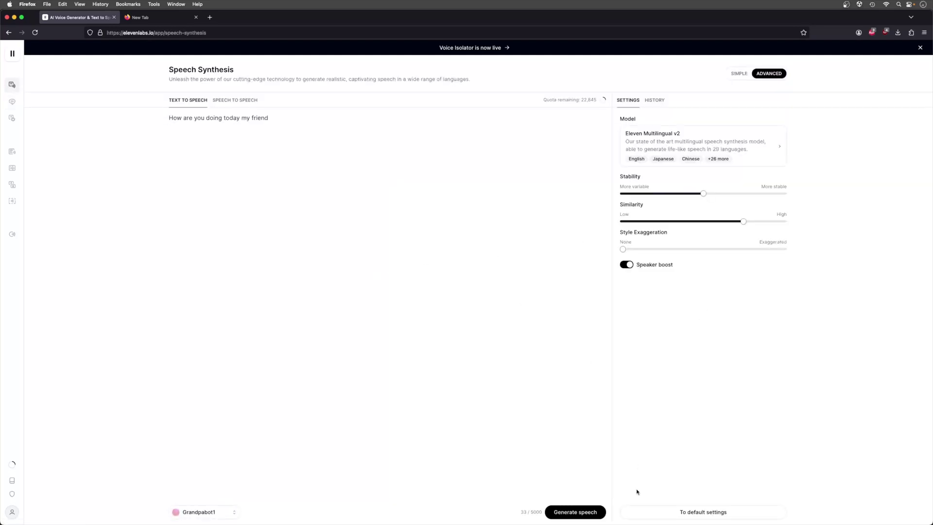
pyautogui.click(575, 510)
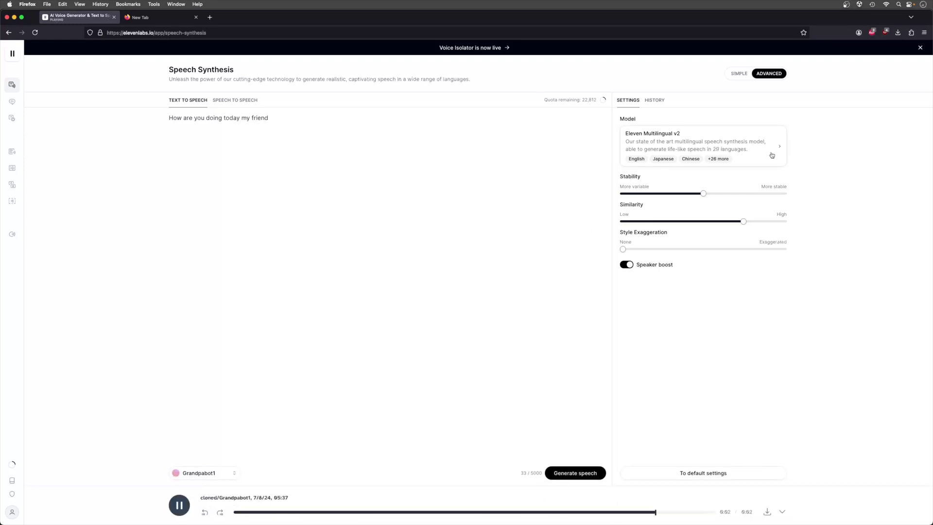
pyautogui.click(690, 163)
pyautogui.click(675, 287)
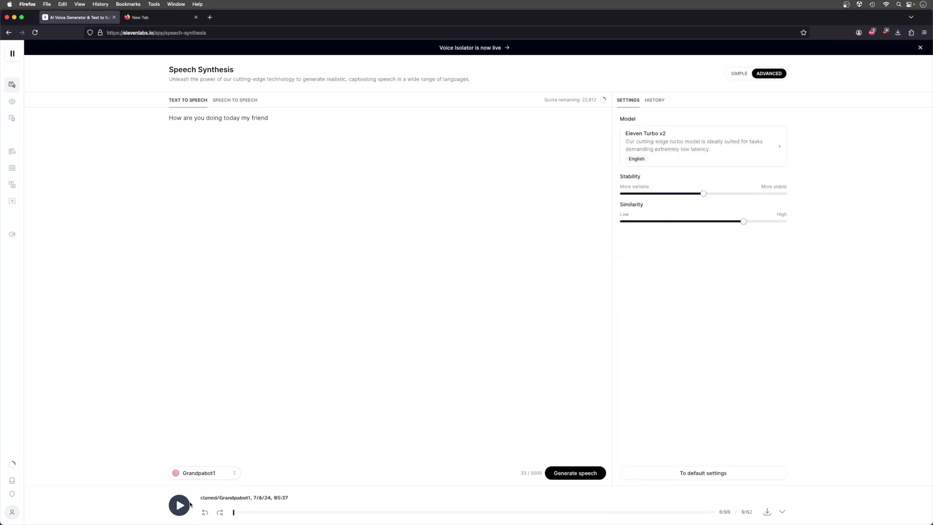
pyautogui.click(181, 505)
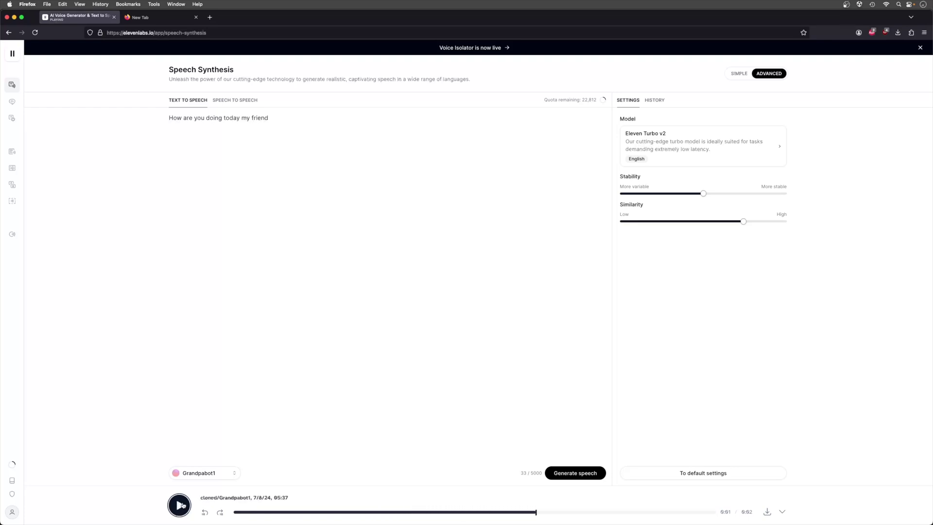
pyautogui.moveTo(682, 508)
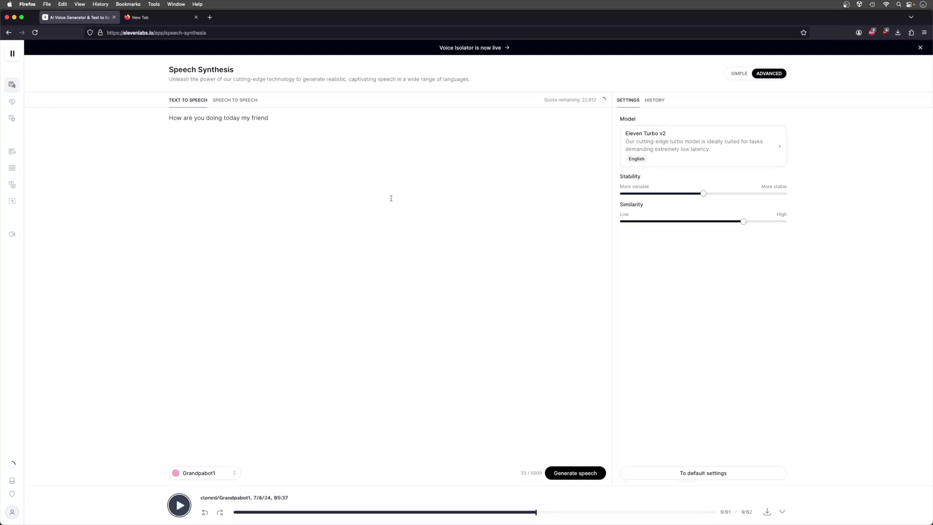
# Bring the Unity editor forward and select the Robot object
pyautogui.moveTo(514, 516)
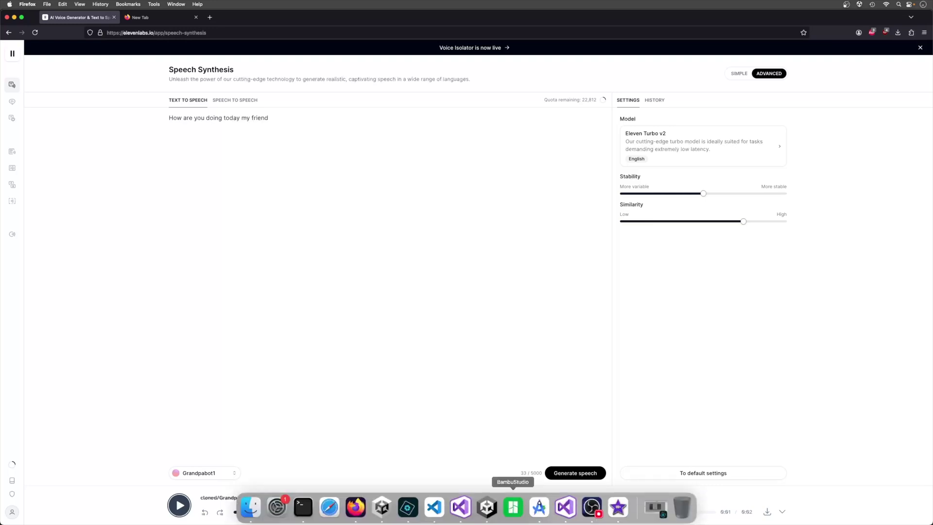
pyautogui.click(494, 513)
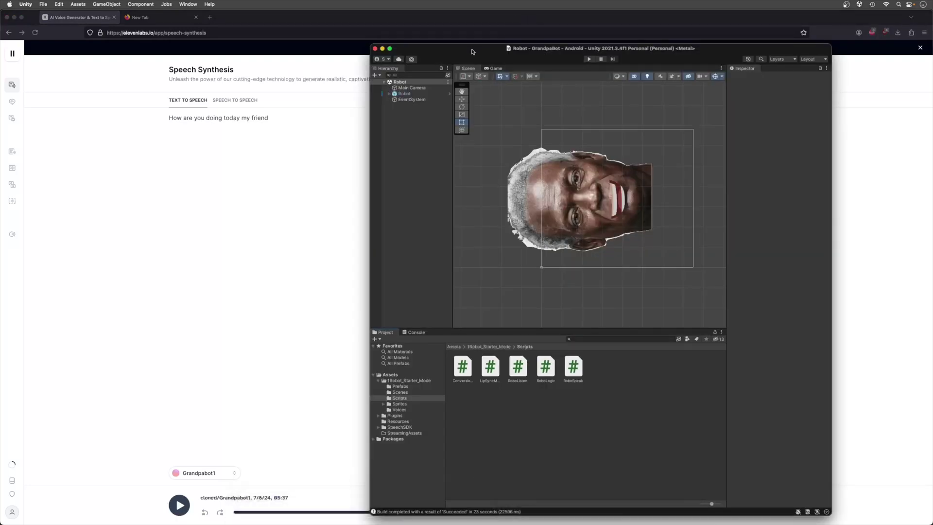
pyautogui.moveTo(473, 49); pyautogui.dragTo(461, 23)
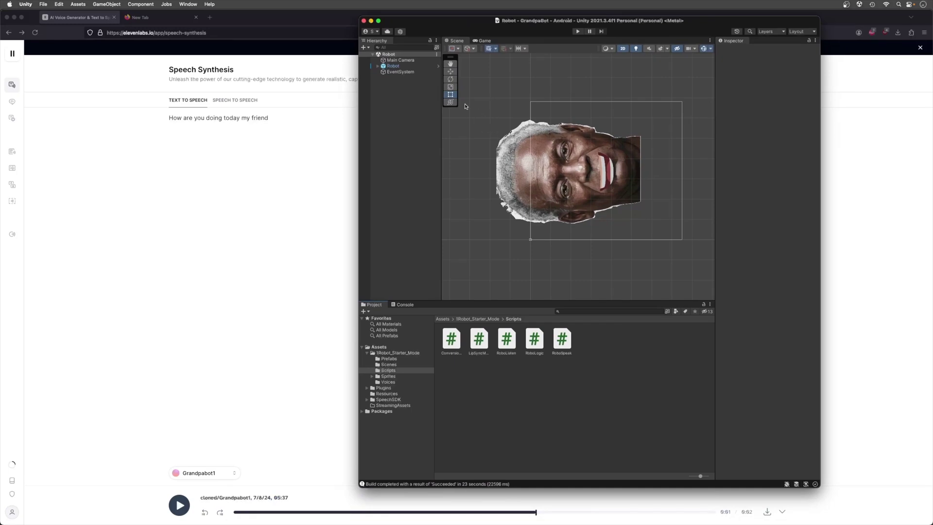
pyautogui.click(530, 150)
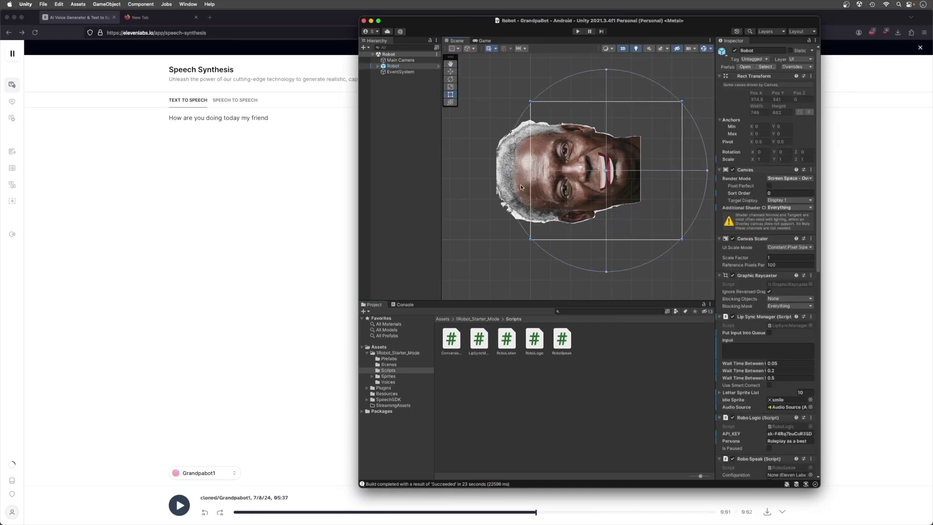
pyautogui.click(406, 67)
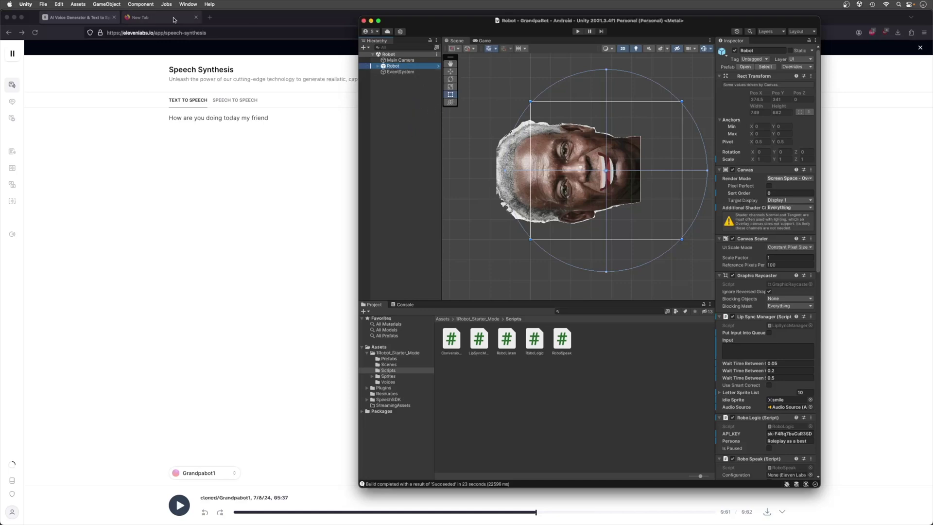
pyautogui.click(188, 4)
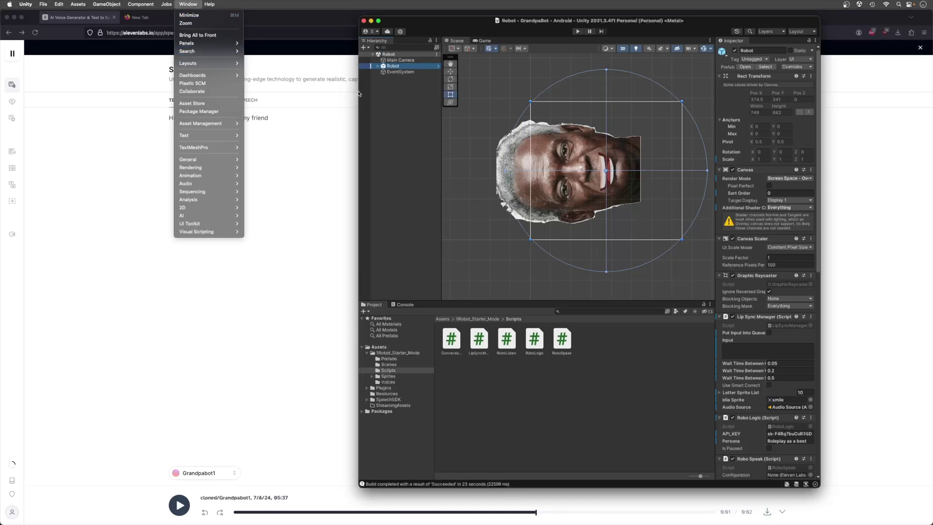
pyautogui.click(418, 109)
# Set the Robot's Robo Speak voice to the cloned Grandpabot1 voice
pyautogui.scroll(-5, 758, 318)
pyautogui.scroll(-5, 758, 318)
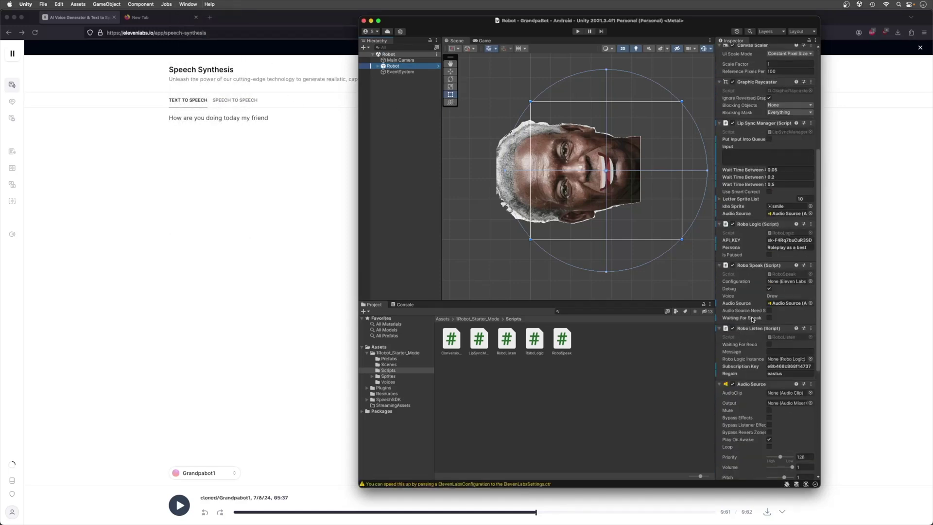
pyautogui.scroll(1, 753, 321)
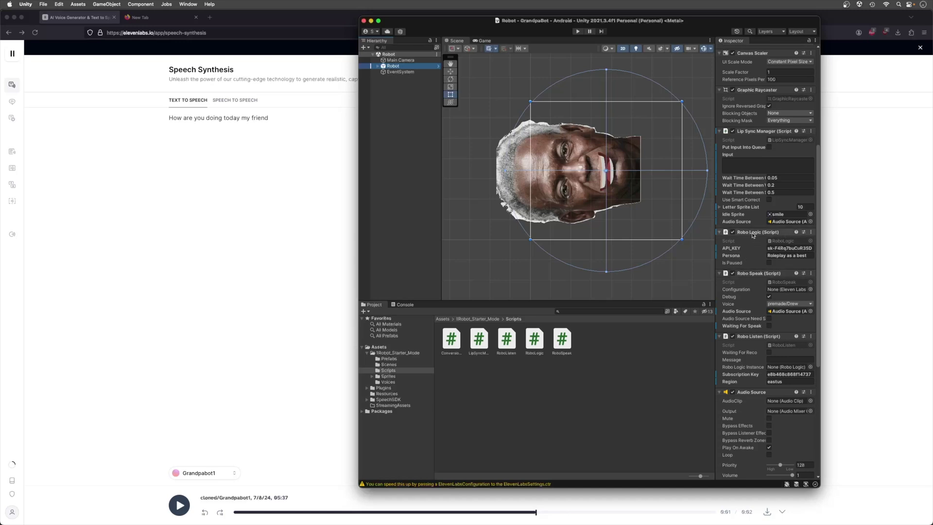
pyautogui.click(779, 305)
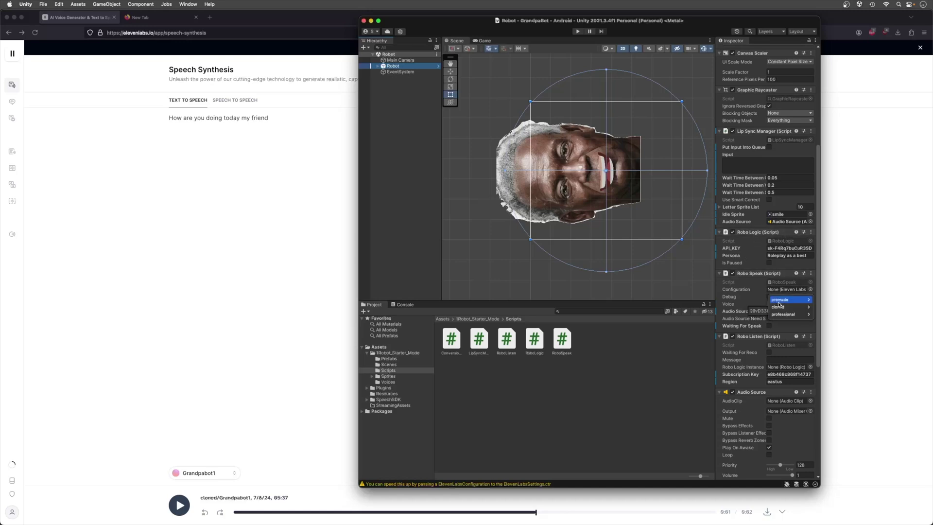
pyautogui.moveTo(777, 303)
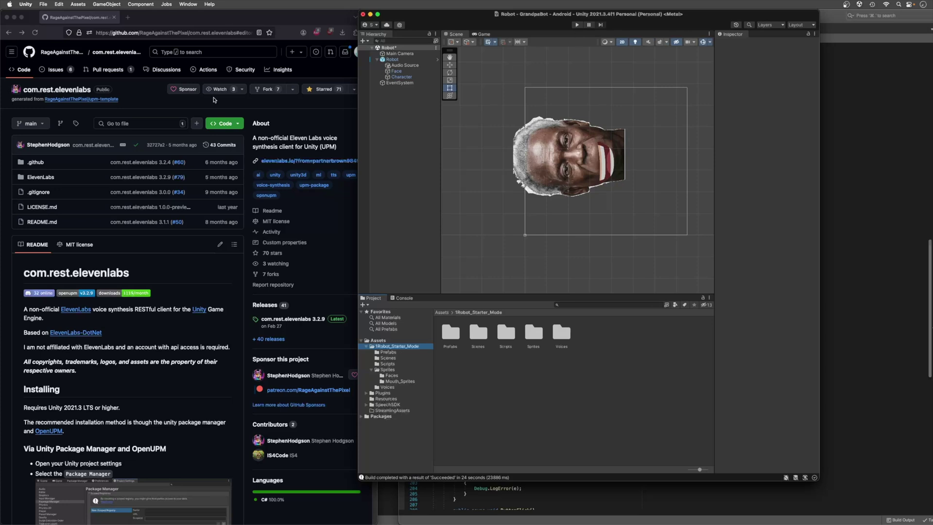
# Scroll the com.rest.elevenlabs README on GitHub to its Installing instructions, then return to Unity
pyautogui.click(274, 109)
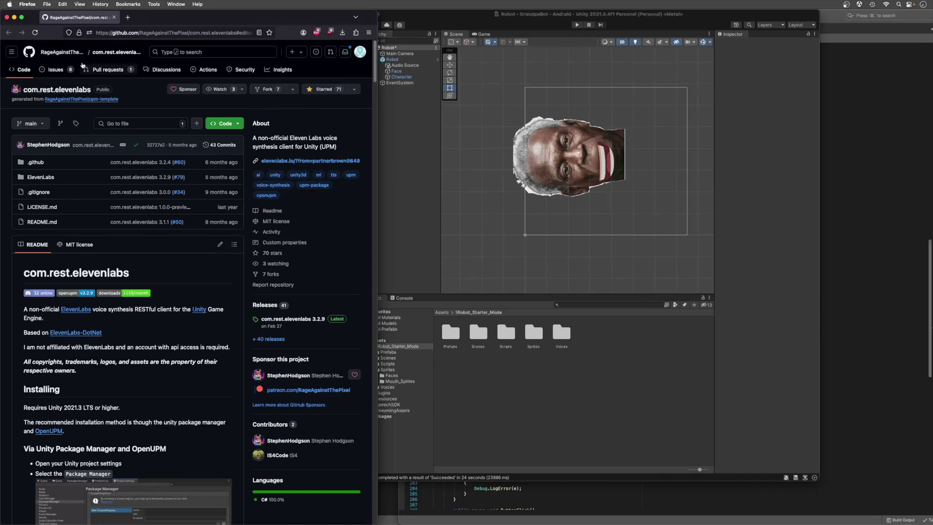
pyautogui.moveTo(68, 57)
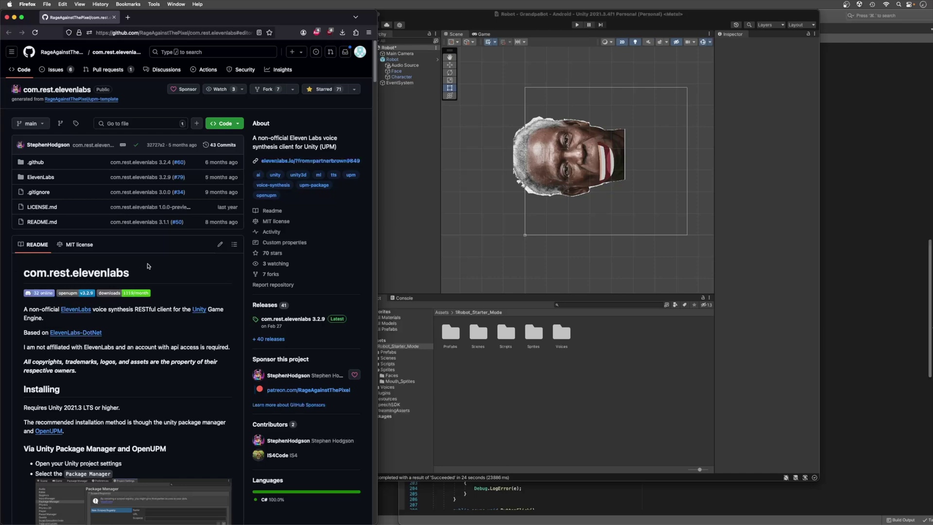
pyautogui.scroll(-5, 148, 266)
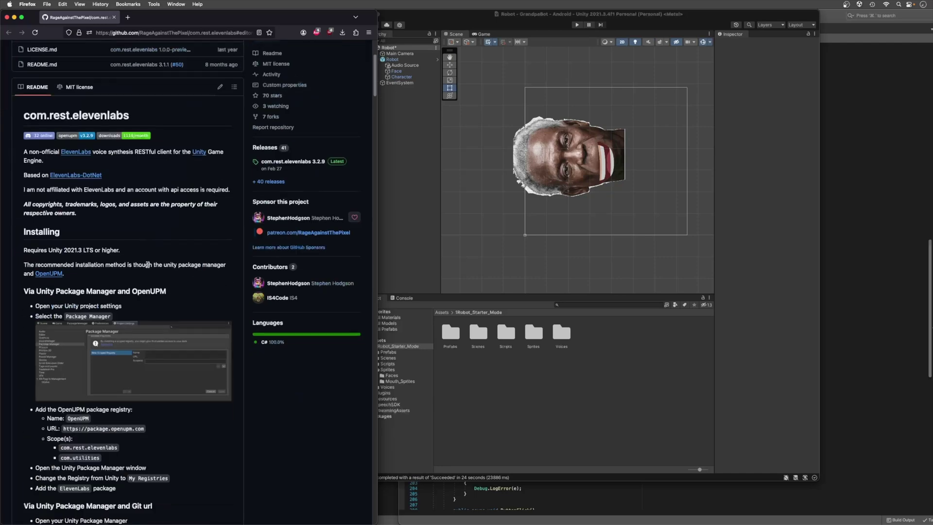
pyautogui.scroll(-1, 132, 137)
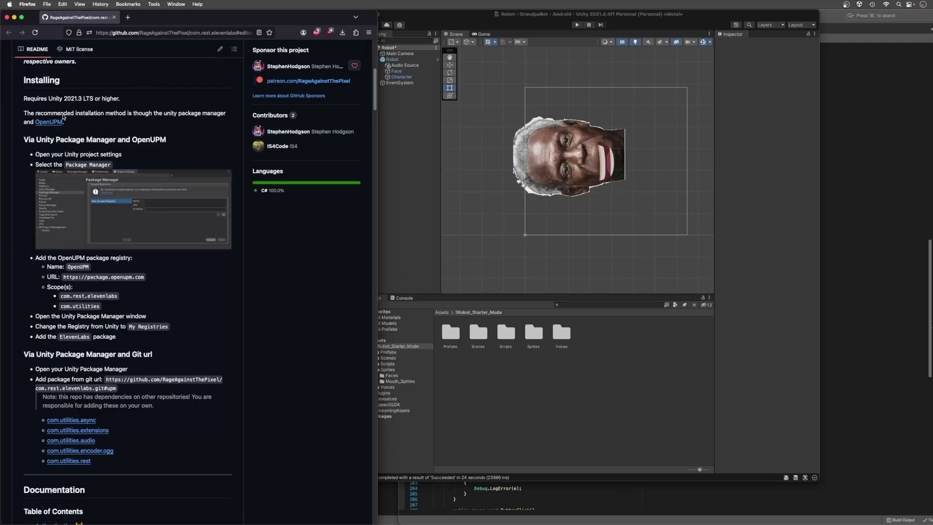
pyautogui.scroll(-2, 49, 101)
pyautogui.scroll(2, 48, 101)
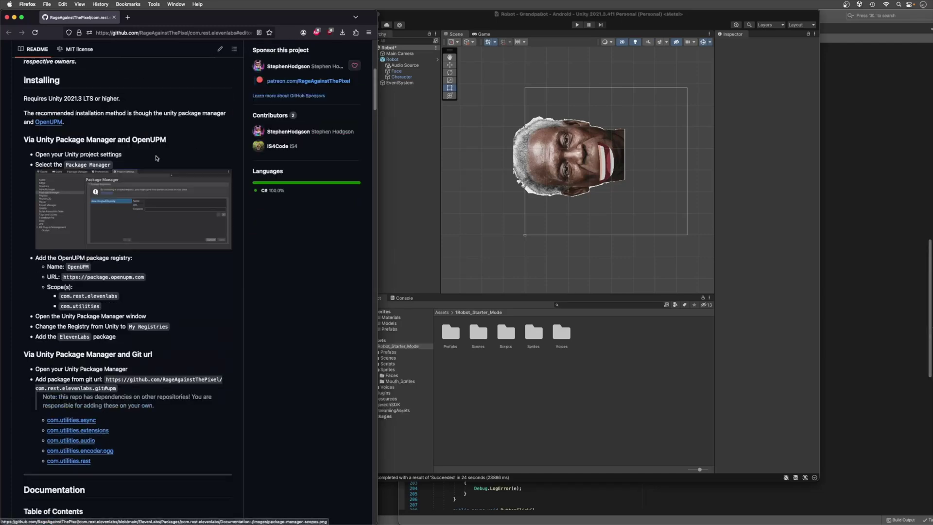
pyautogui.click(427, 23)
pyautogui.click(186, 3)
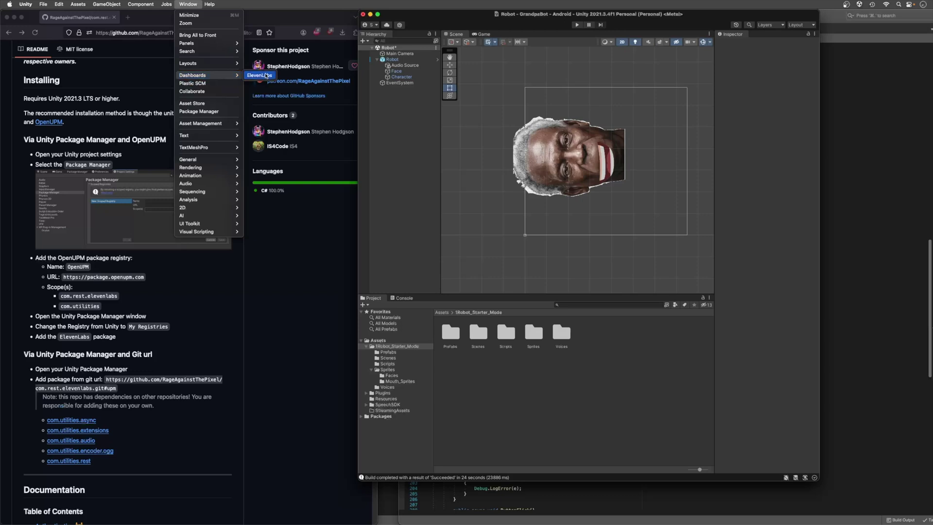
# Open the ElevenLabs Dashboard in Unity, check History, then return to Speech Synthesis
pyautogui.click(266, 76)
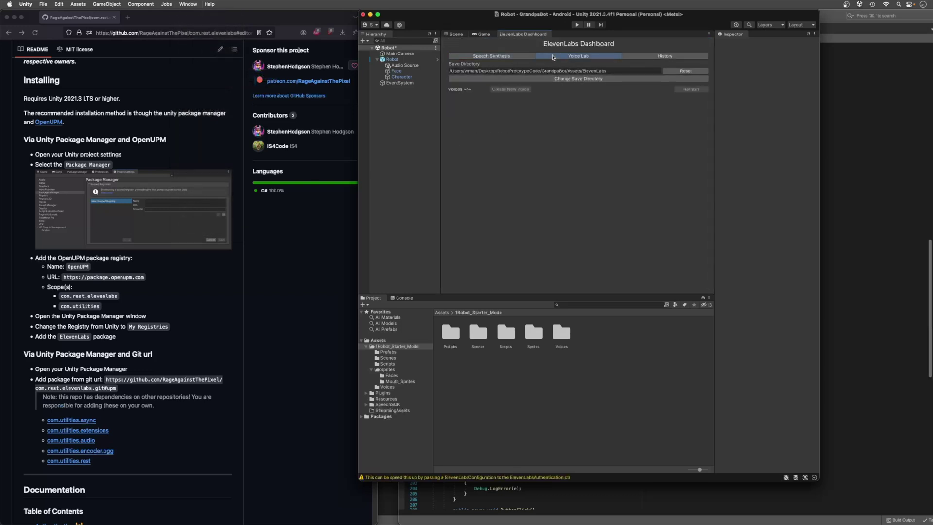
pyautogui.click(662, 56)
pyautogui.click(515, 56)
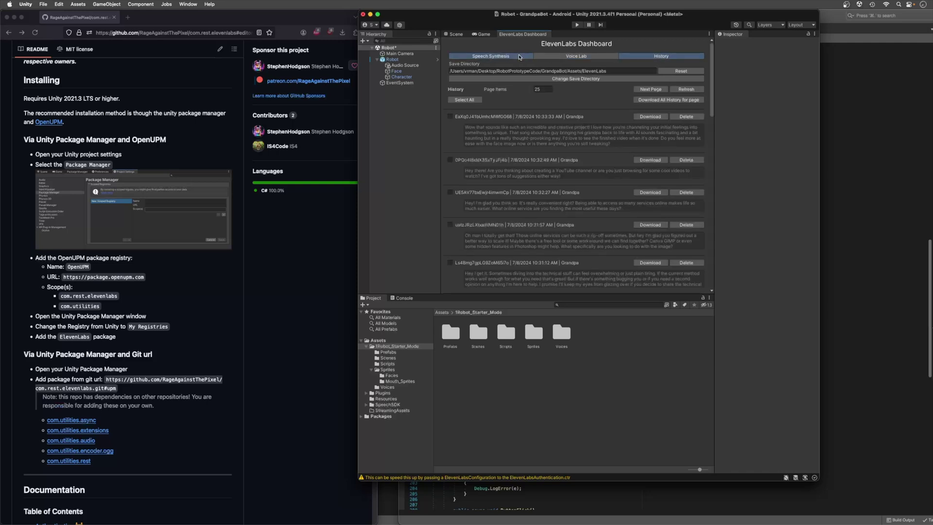
pyautogui.click(196, 5)
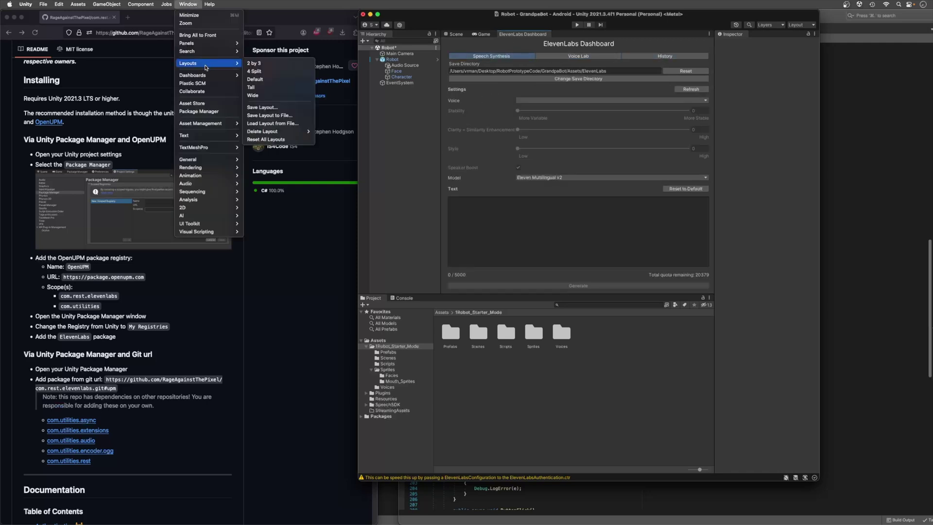
pyautogui.moveTo(203, 74)
pyautogui.click(480, 44)
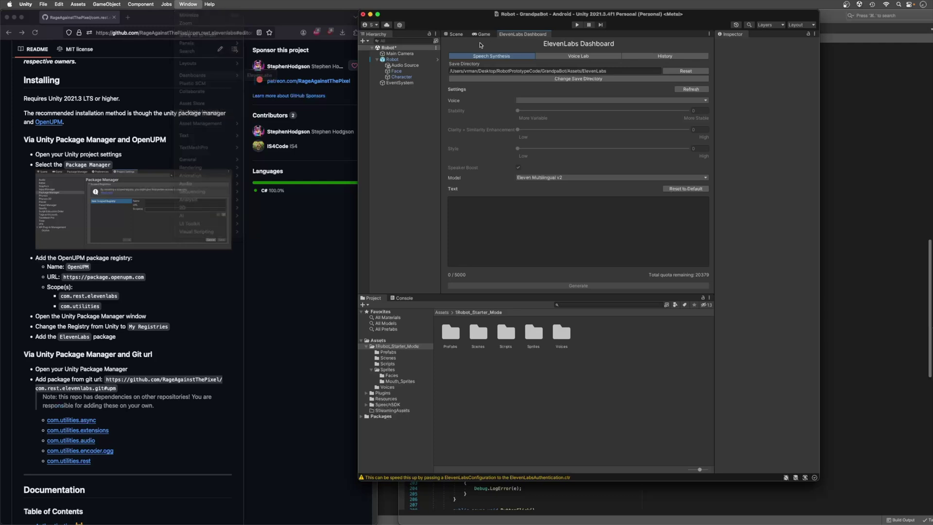
# Review the Robot's Robo Speak voice dropdown, keeping the cloned Grandpabot1 voice
pyautogui.click(405, 60)
pyautogui.scroll(-3, 751, 262)
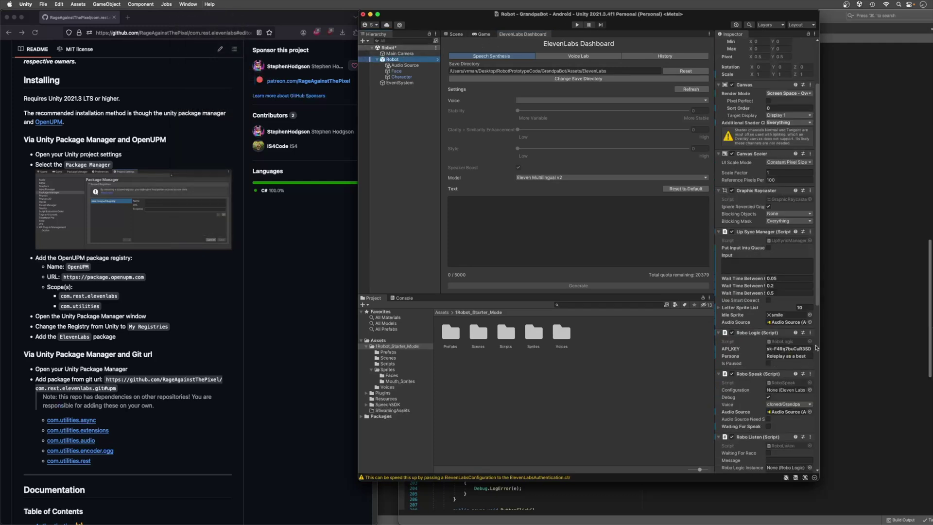
pyautogui.scroll(-3, 799, 350)
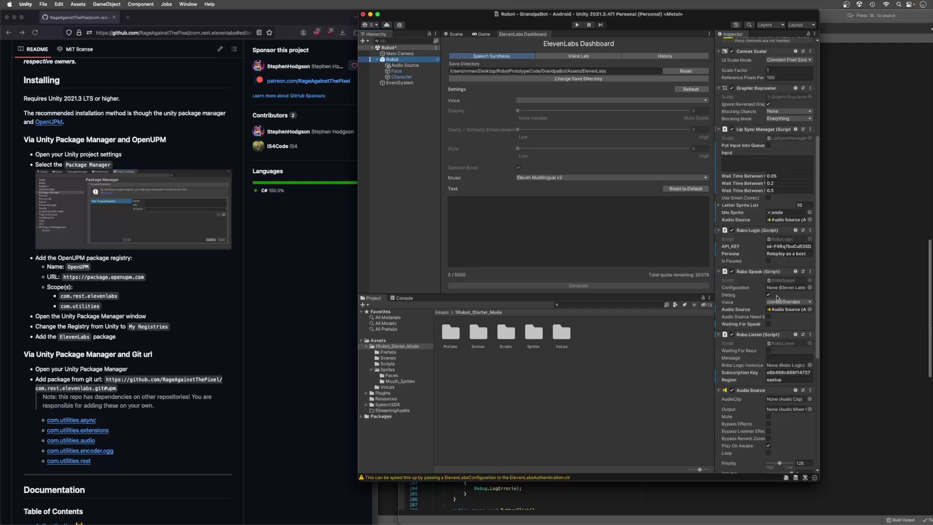
pyautogui.scroll(-2, 751, 242)
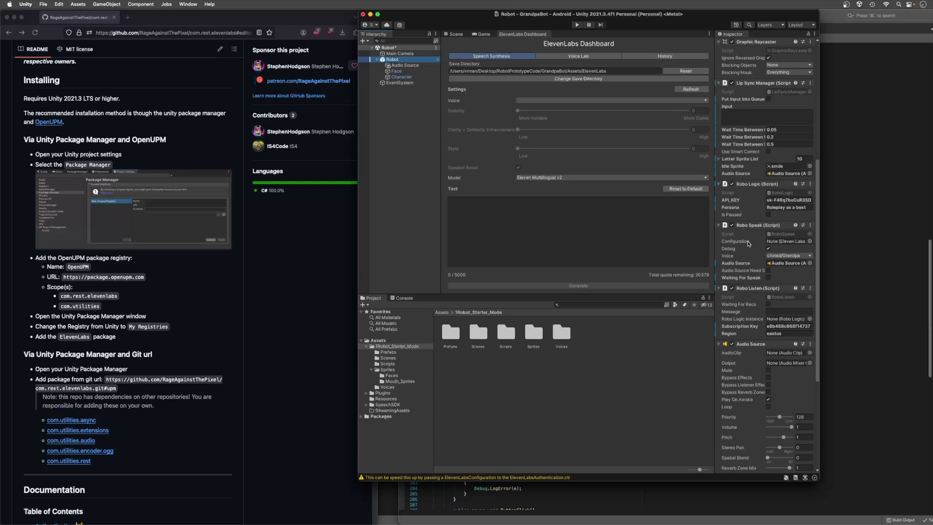
pyautogui.click(775, 256)
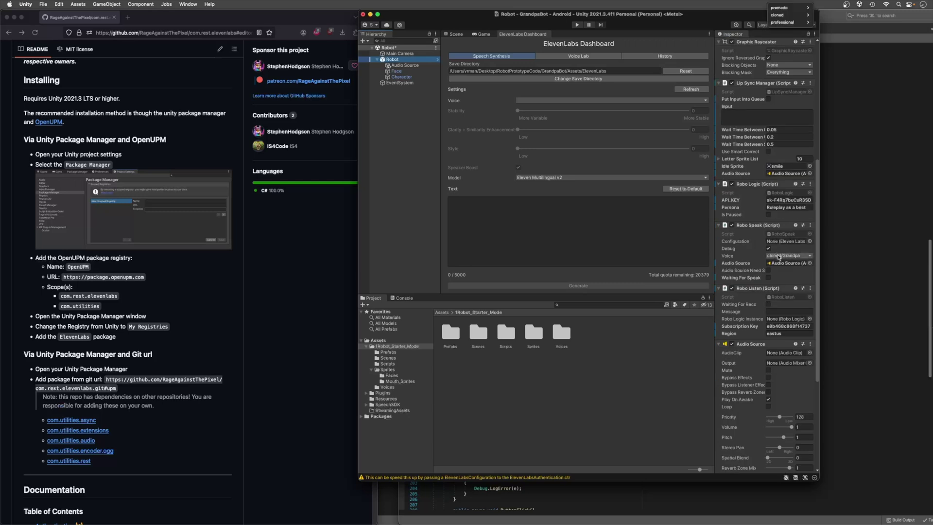
pyautogui.click(767, 242)
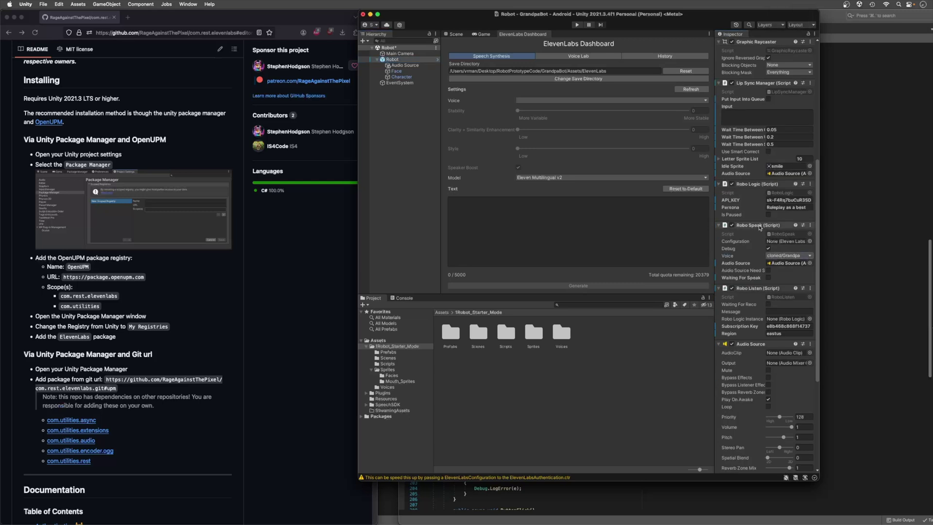
pyautogui.scroll(-20, 155, 334)
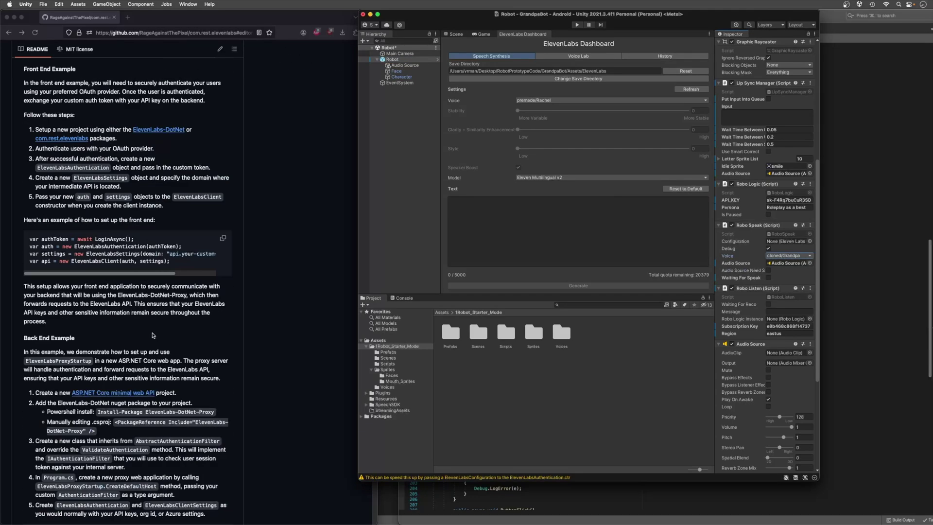
pyautogui.scroll(20, 153, 335)
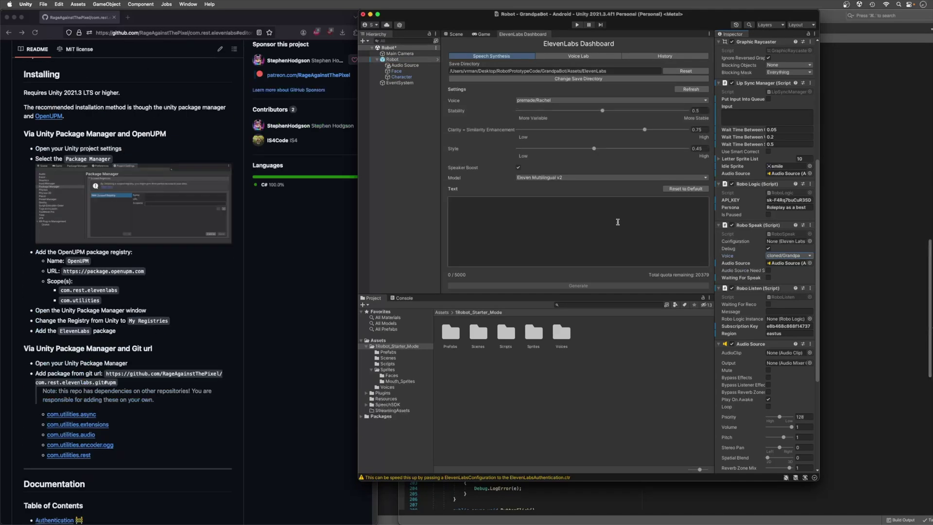
pyautogui.click(796, 257)
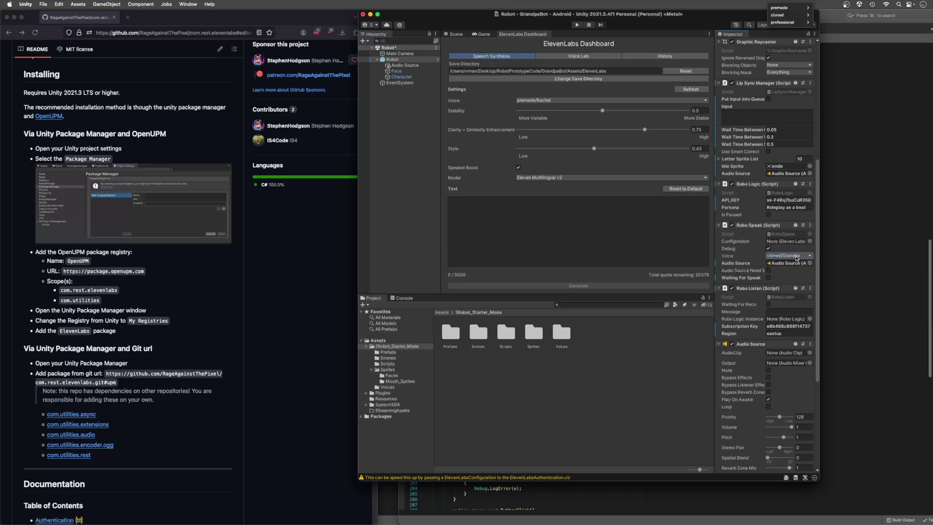
pyautogui.moveTo(795, 7)
pyautogui.click(779, 256)
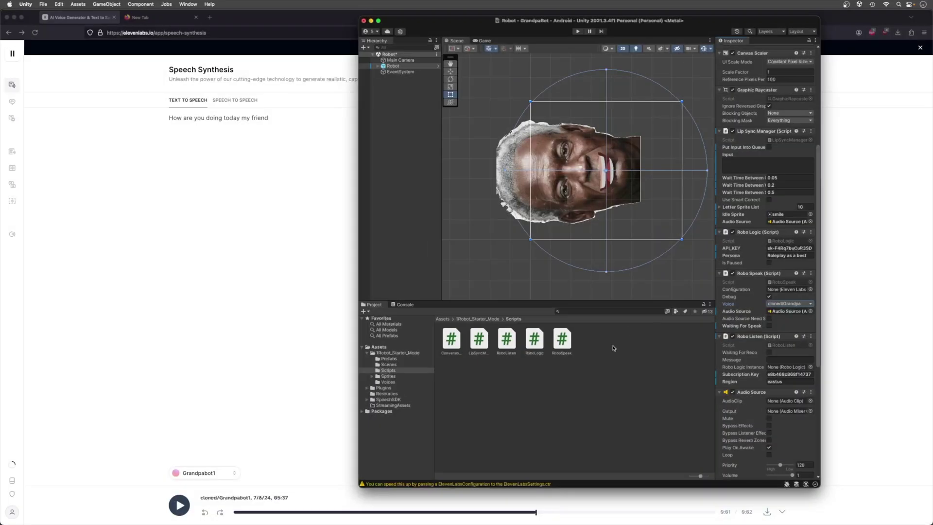
# Deselect Robot, launch Build and Run, and save the modified Robot scene
pyautogui.click(614, 349)
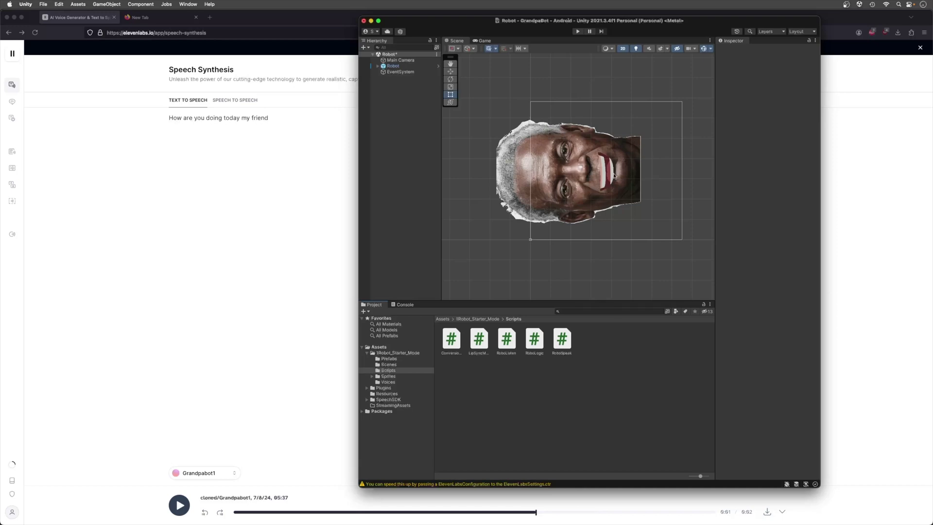
pyautogui.press('super+q')
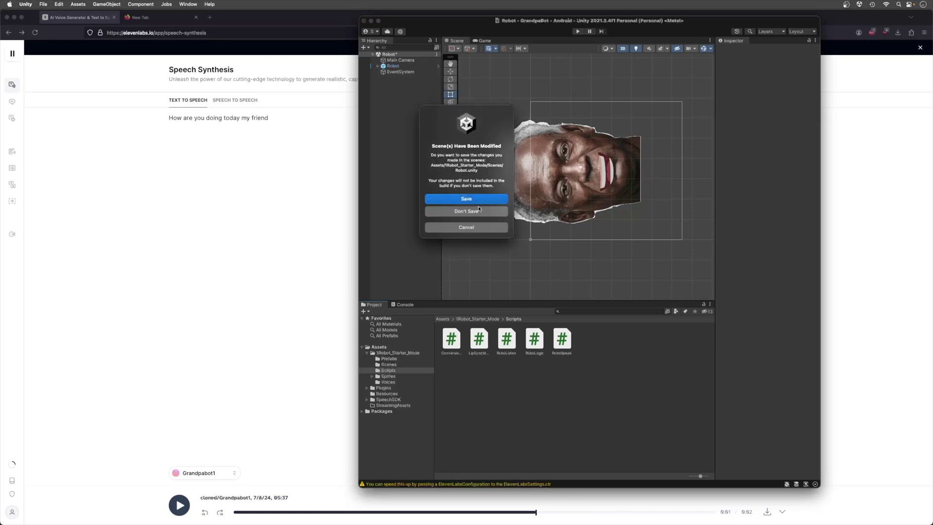
pyautogui.click(465, 199)
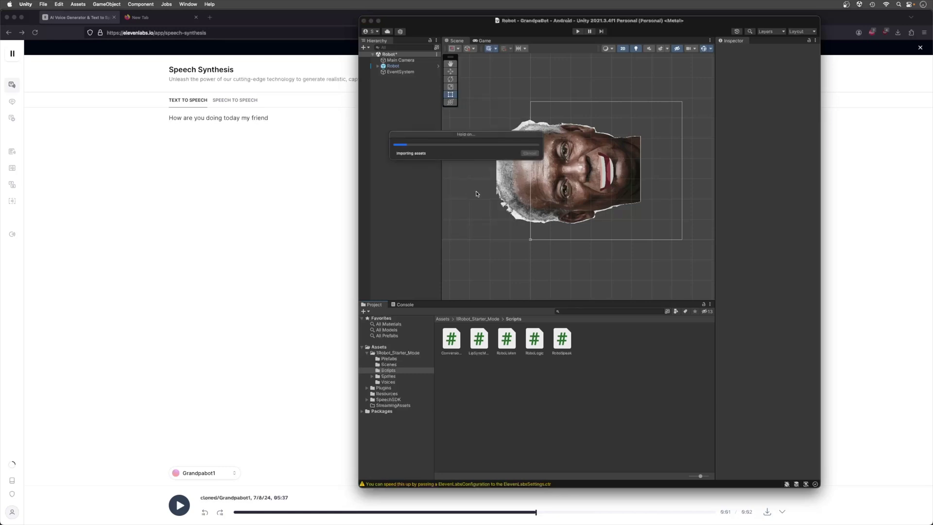
pyautogui.click(846, 5)
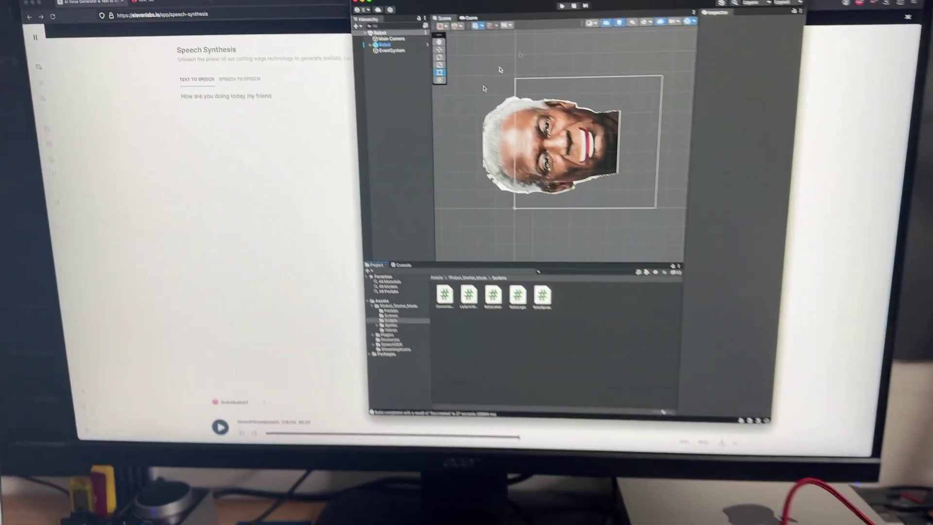
# After the Android build succeeds, bring up a Finder window
pyautogui.click(208, 417)
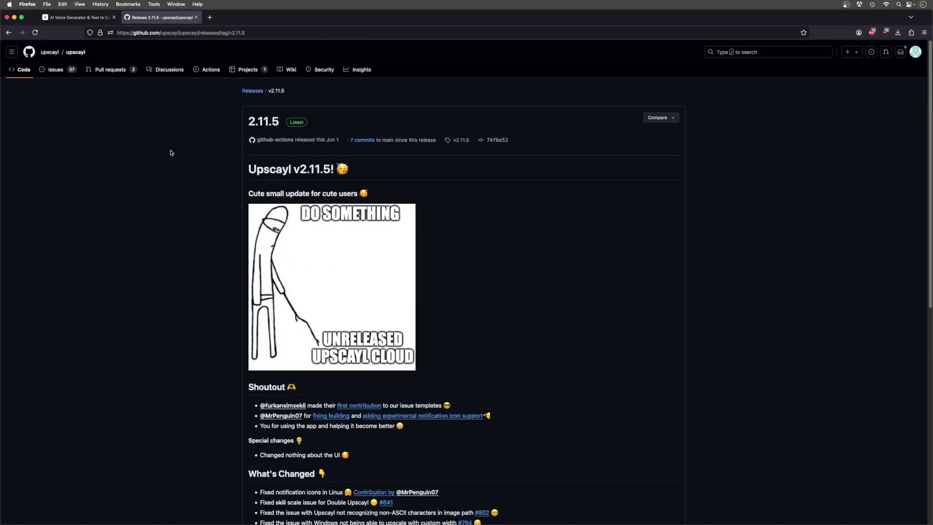
# Open the upscayl repository on GitHub and scroll through its file list and README
pyautogui.click(71, 54)
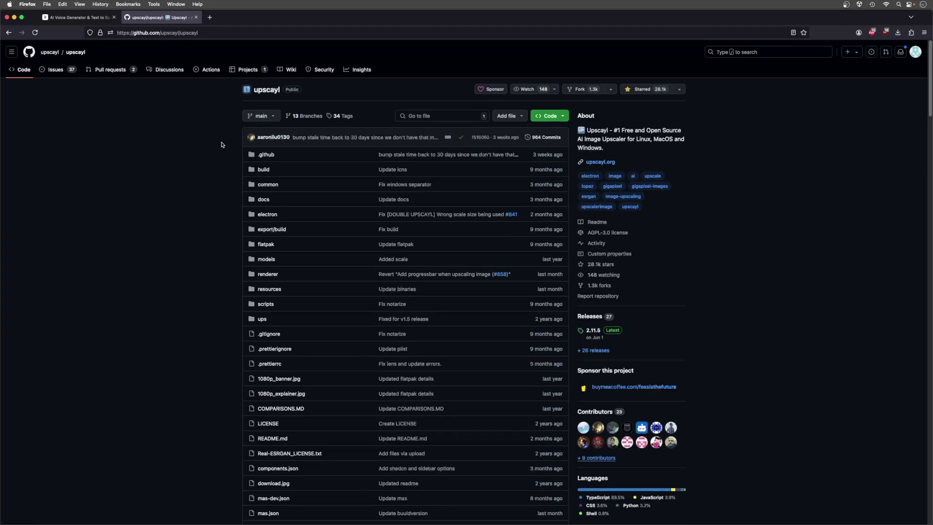
pyautogui.scroll(-15, 222, 144)
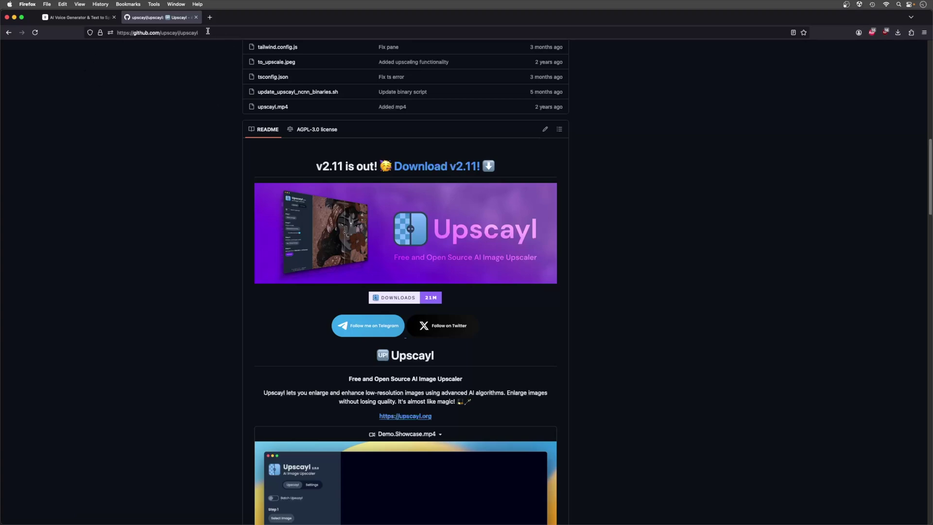
pyautogui.scroll(15, 214, 99)
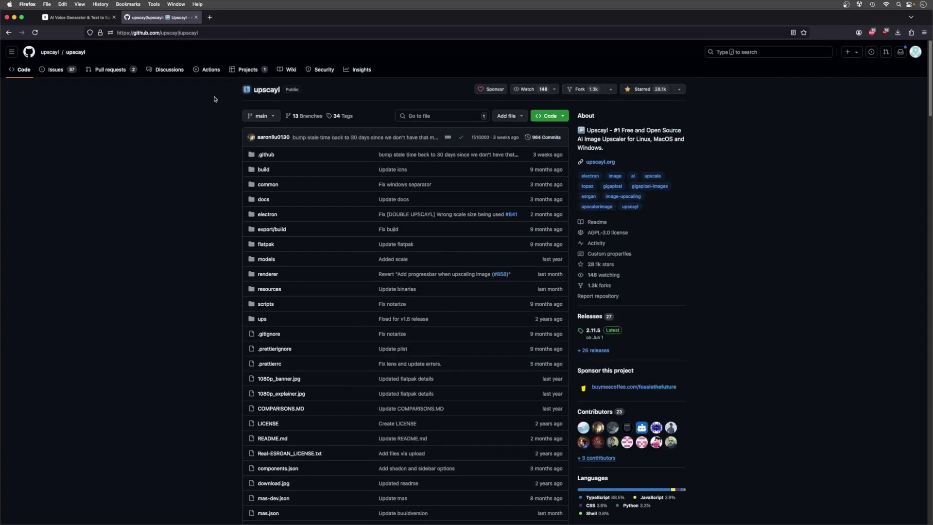
pyautogui.scroll(-10, 214, 99)
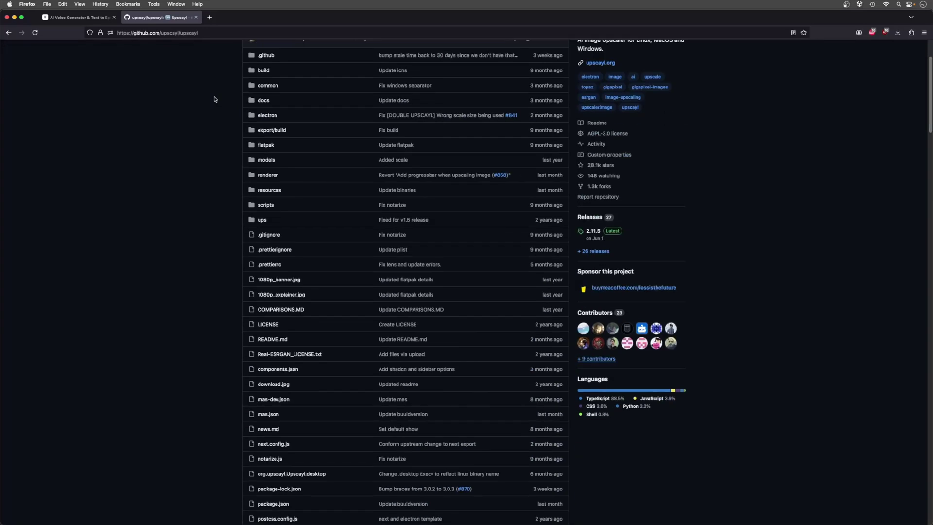
pyautogui.scroll(-8, 216, 100)
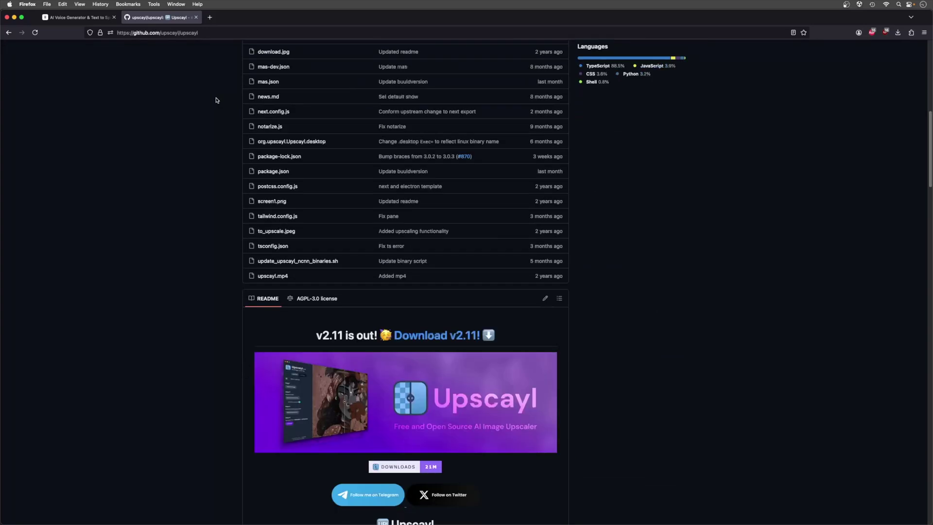
pyautogui.scroll(18, 238, 157)
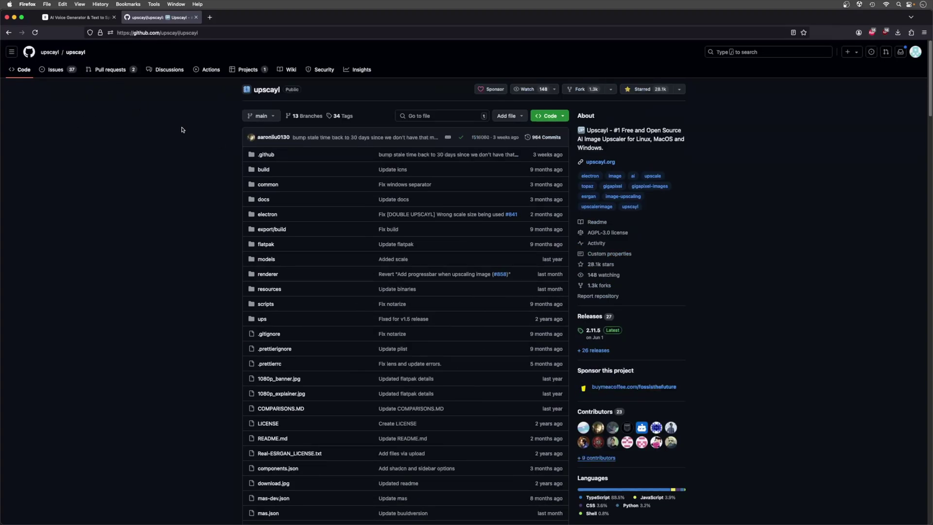
pyautogui.scroll(-9, 183, 129)
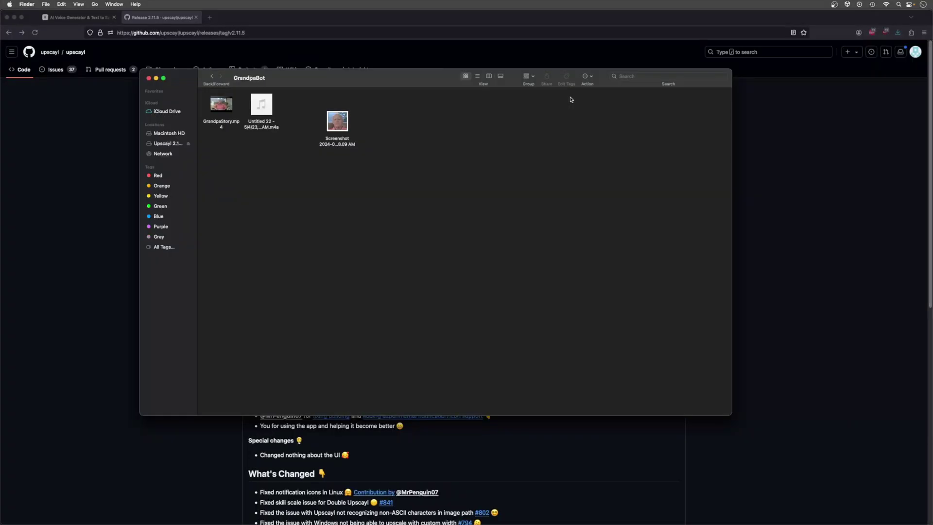
# Launch Upscayl and load the grandfather's Screenshot portrait into it
pyautogui.moveTo(227, 110)
pyautogui.press('super+space')
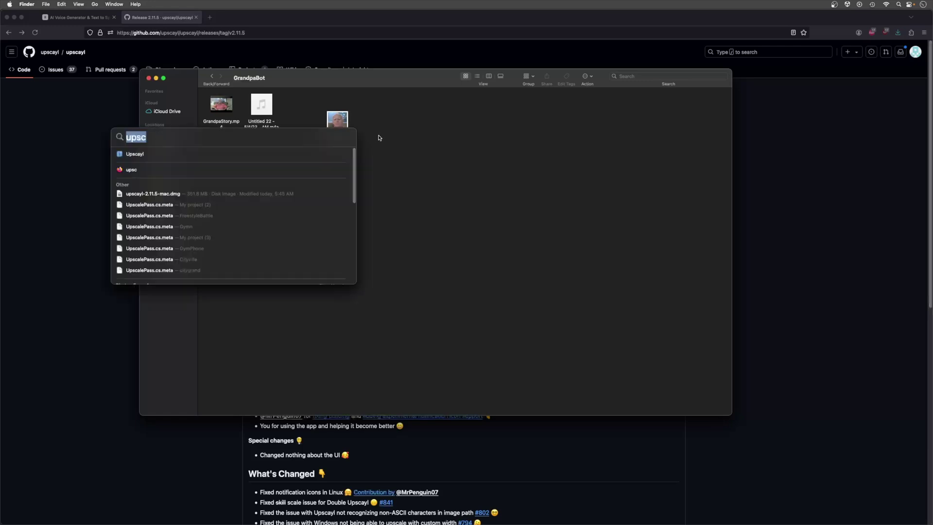
pyautogui.press('Return')
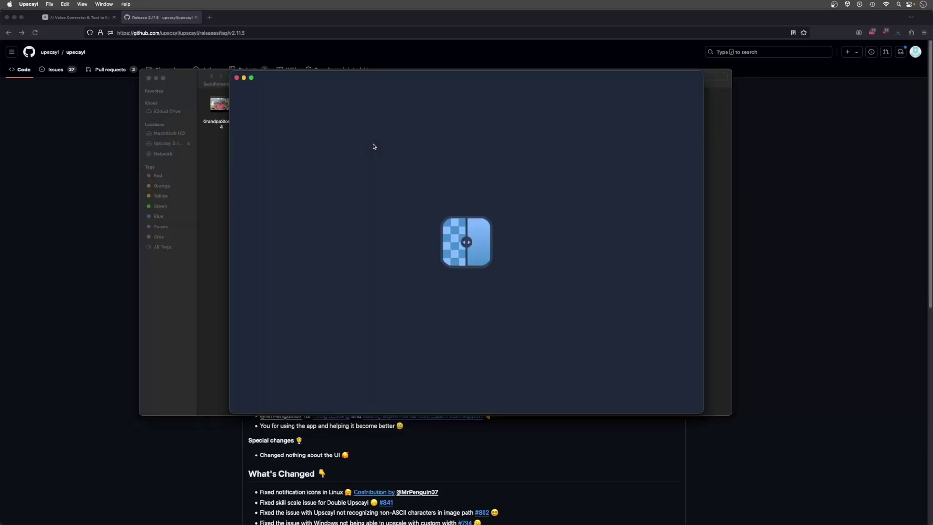
pyautogui.moveTo(343, 82); pyautogui.dragTo(529, 66)
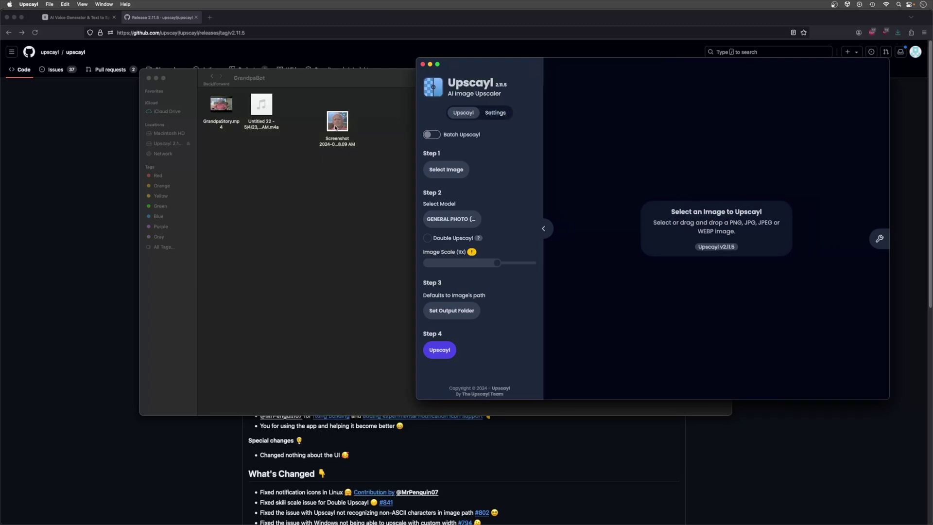
pyautogui.moveTo(336, 127); pyautogui.dragTo(686, 178)
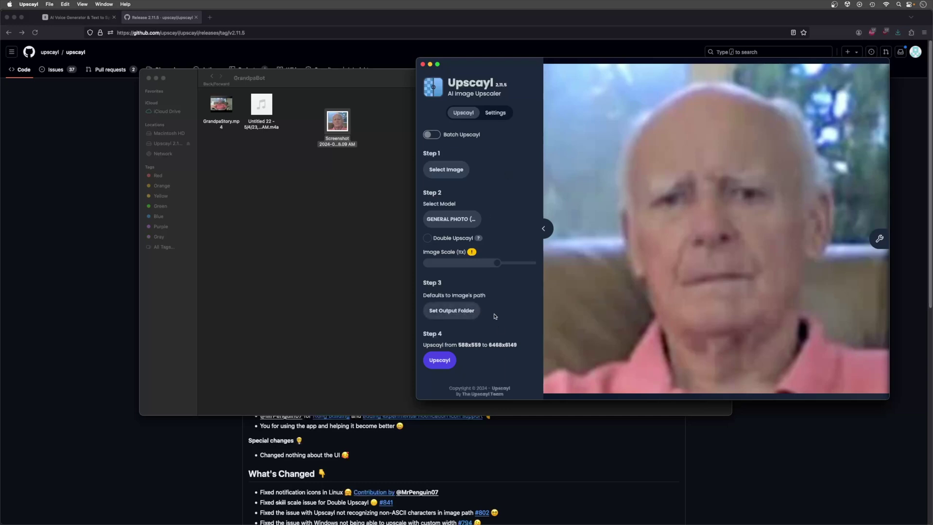
# Set the image scale to 3x and look through Upscayl's settings
pyautogui.moveTo(492, 266); pyautogui.dragTo(442, 267)
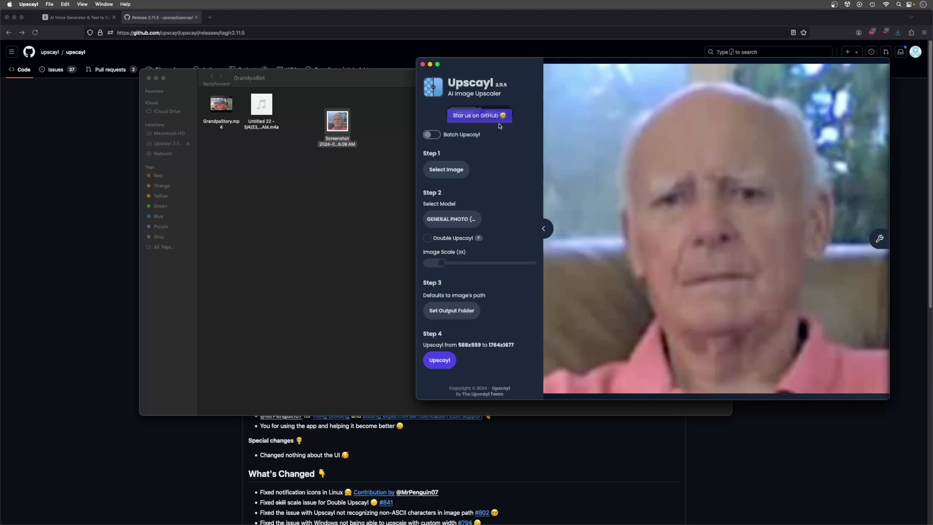
pyautogui.click(496, 115)
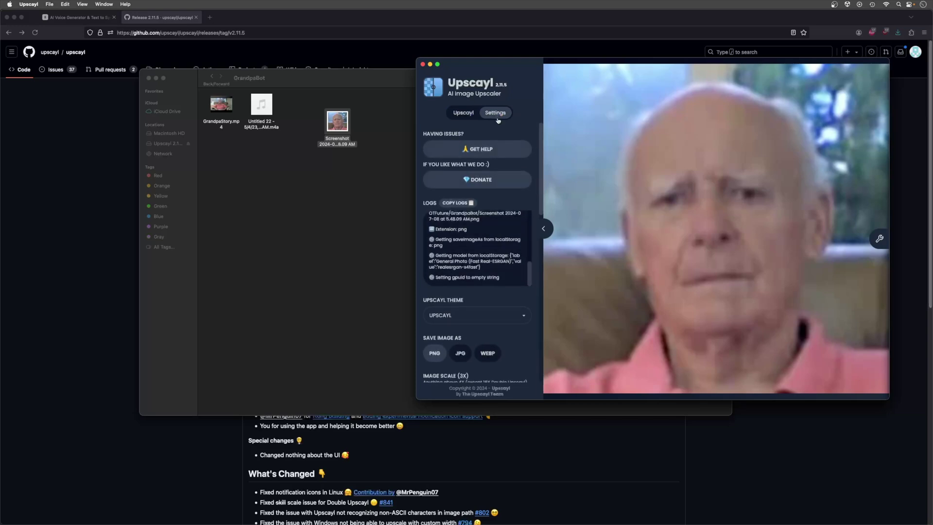
pyautogui.scroll(-5, 513, 230)
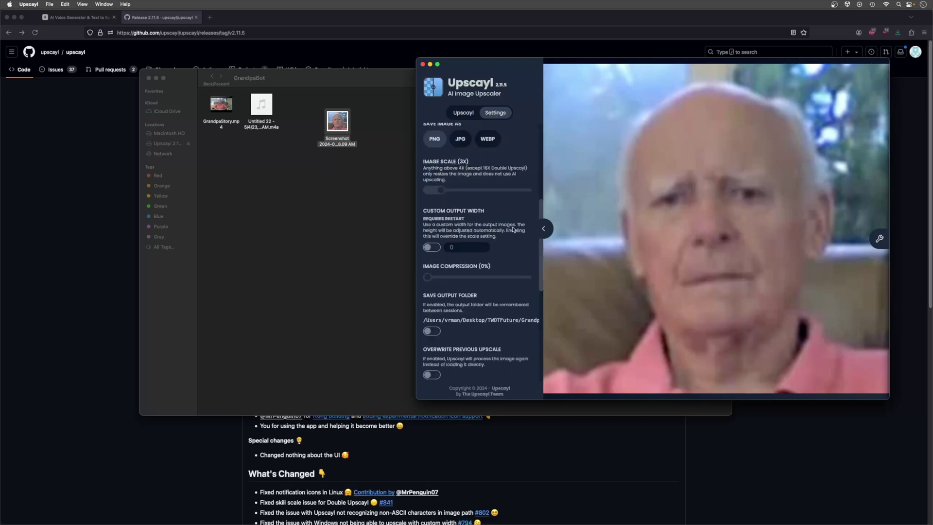
pyautogui.scroll(1, 505, 195)
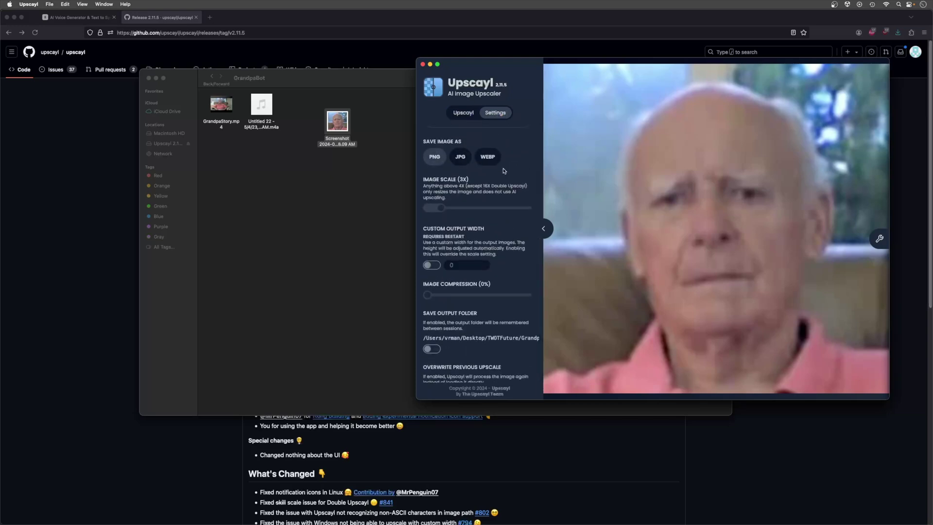
pyautogui.scroll(-4, 486, 170)
pyautogui.scroll(-5, 498, 175)
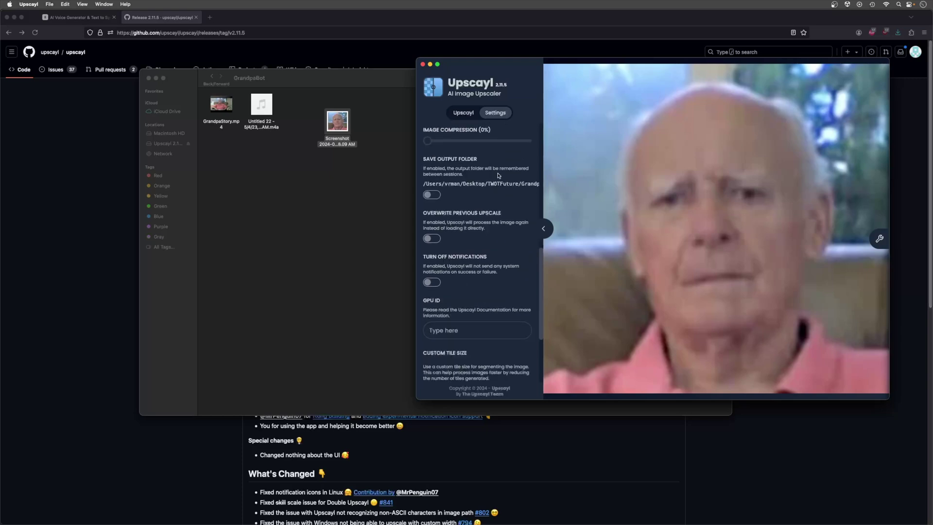
pyautogui.scroll(-3, 498, 176)
pyautogui.scroll(5, 498, 176)
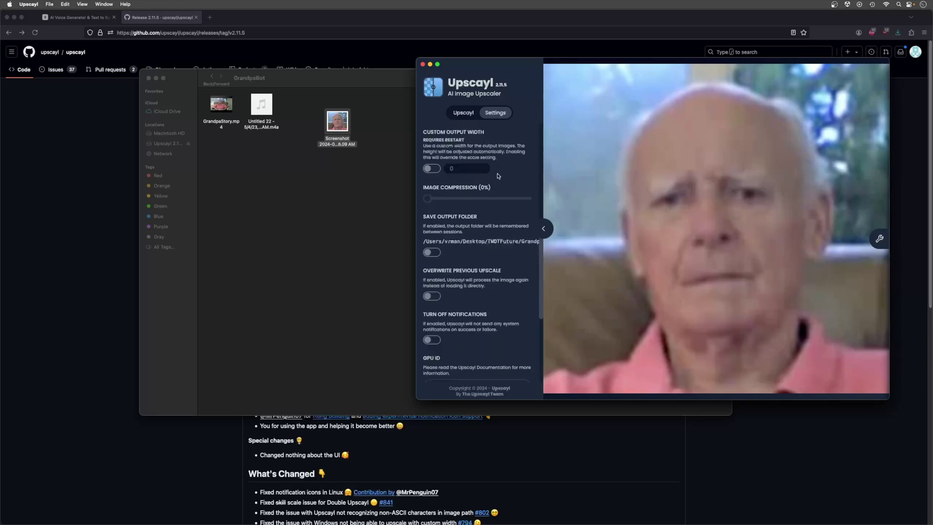
pyautogui.scroll(5, 498, 176)
pyautogui.click(463, 113)
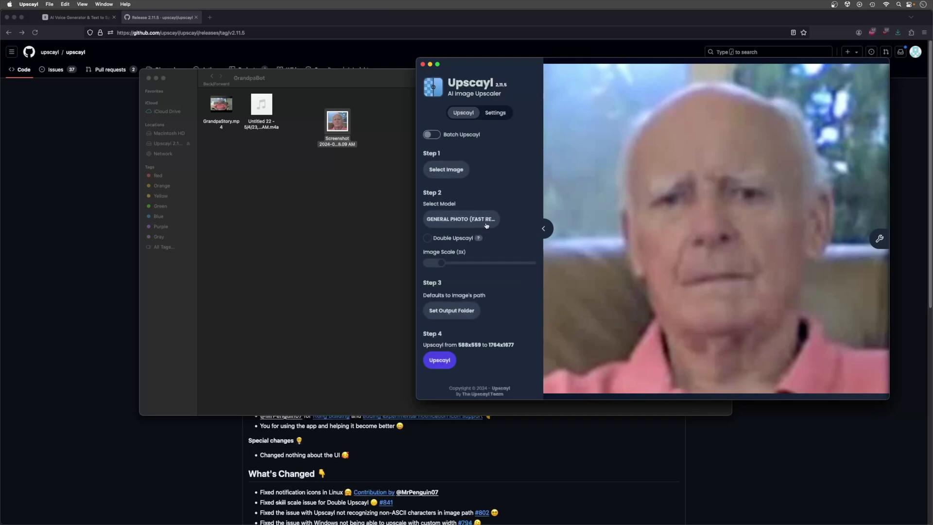
# Choose the GENERAL PHOTO (REAL-ESRGAN) model and upscale the portrait to 1764x1677
pyautogui.click(471, 219)
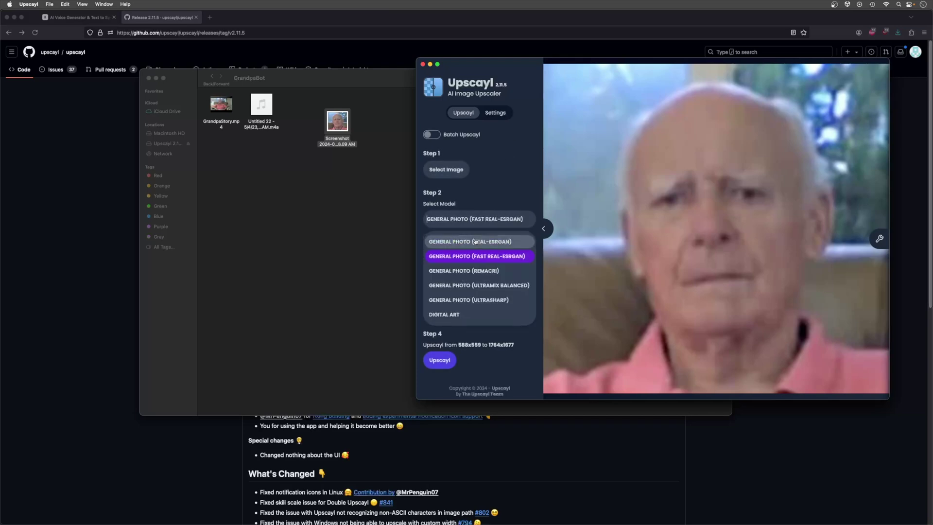
pyautogui.click(475, 241)
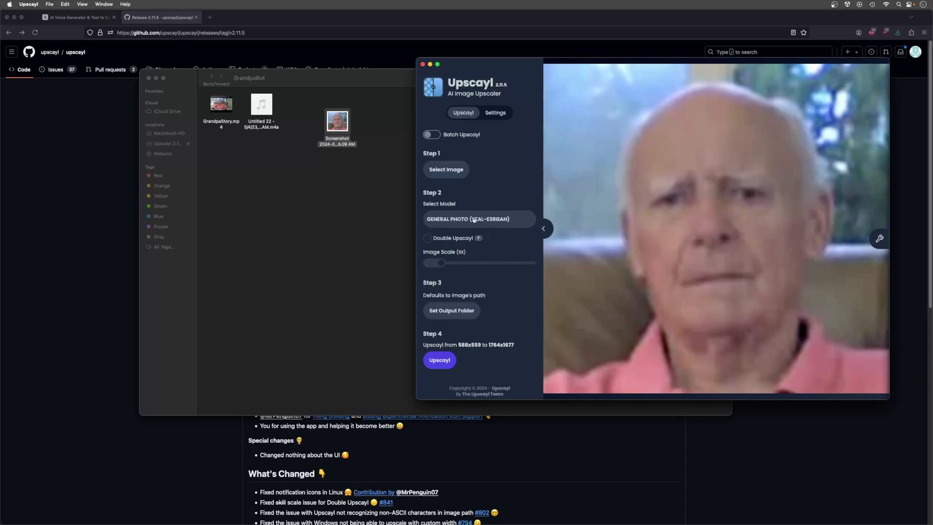
pyautogui.click(473, 224)
pyautogui.click(501, 155)
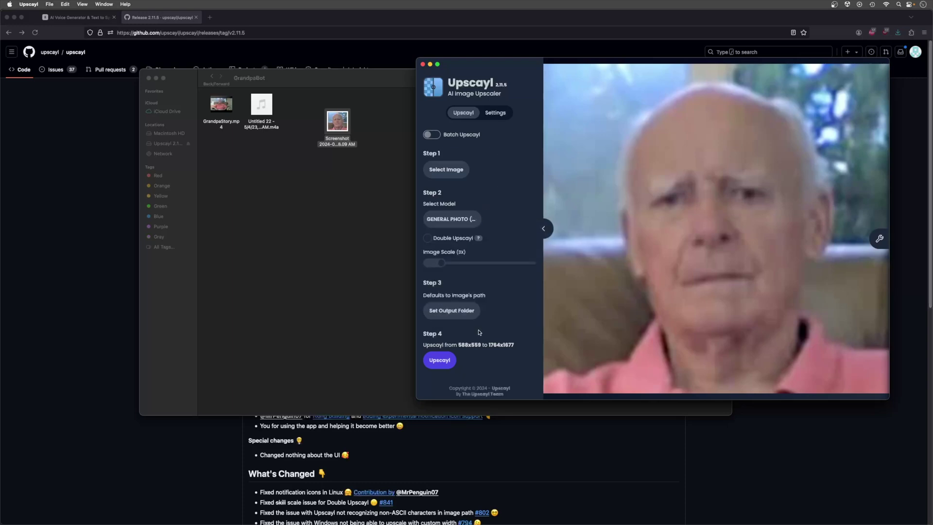
pyautogui.click(448, 359)
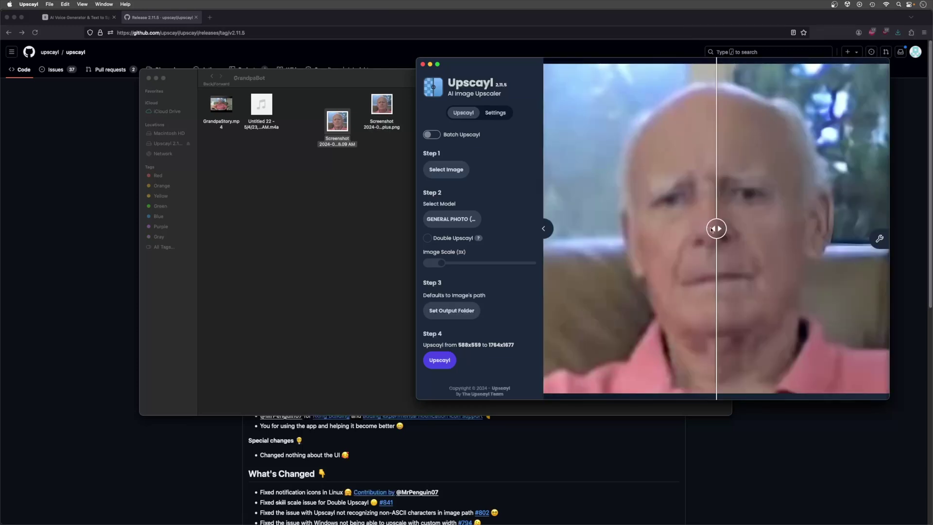
# Compare the 3x result, then re-upscale at 6x to 3528x3354 and reveal the full image
pyautogui.moveTo(712, 229); pyautogui.dragTo(893, 239)
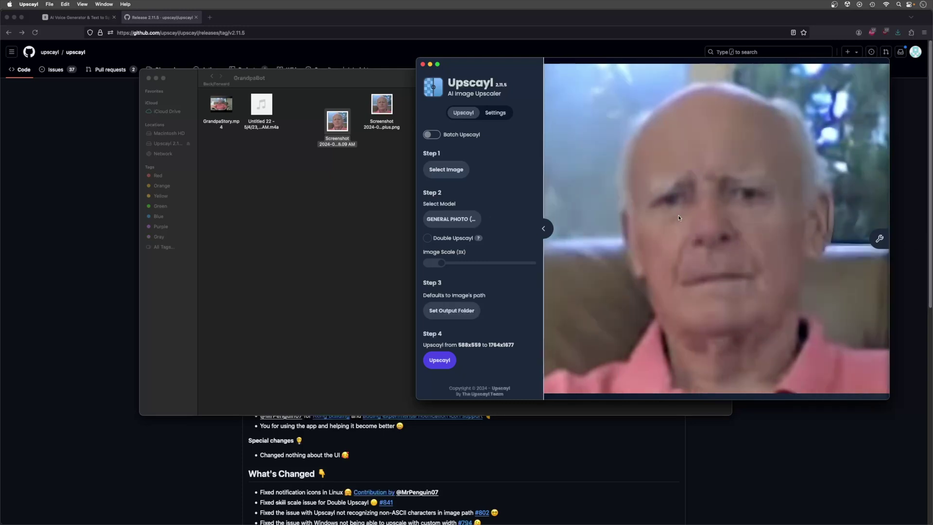
pyautogui.click(461, 264)
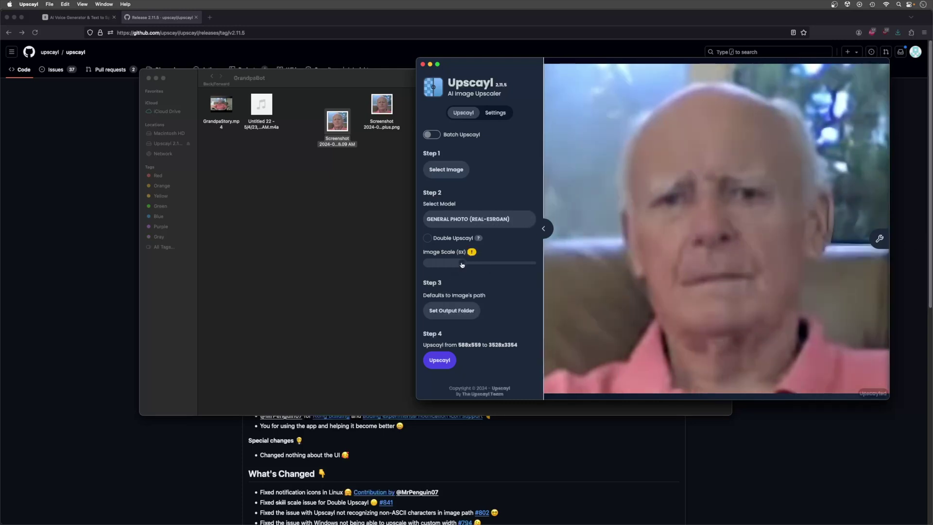
pyautogui.click(439, 360)
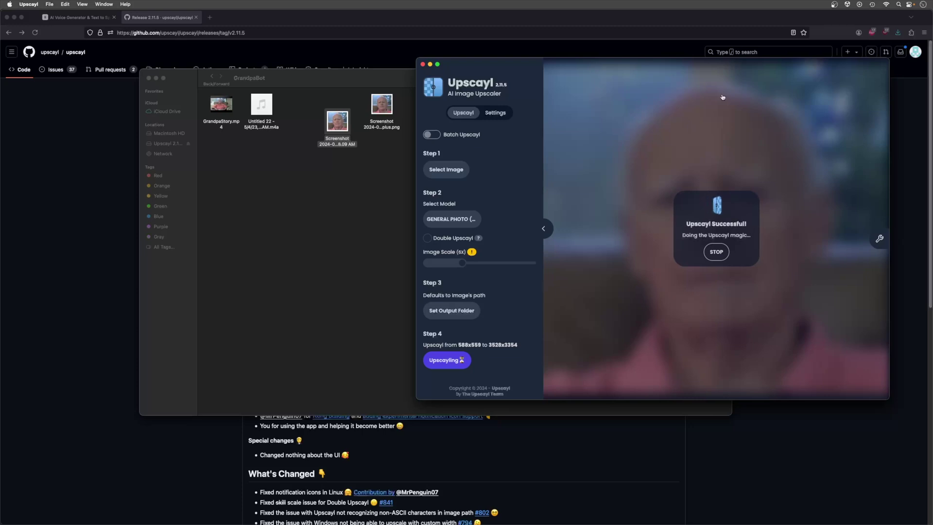
pyautogui.moveTo(716, 228); pyautogui.dragTo(543, 221)
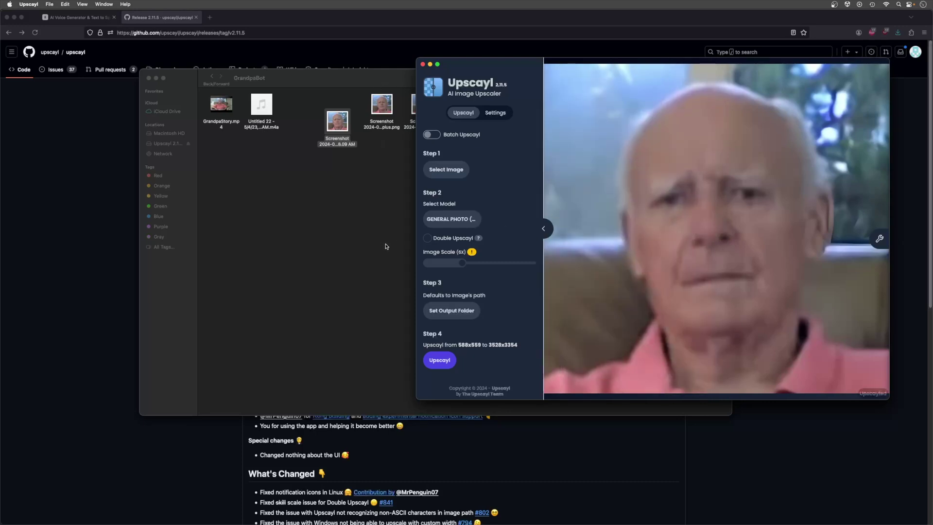
pyautogui.click(371, 223)
# Arrange the GrandpaBot folder's files by Date Created
pyautogui.rightClick(417, 145)
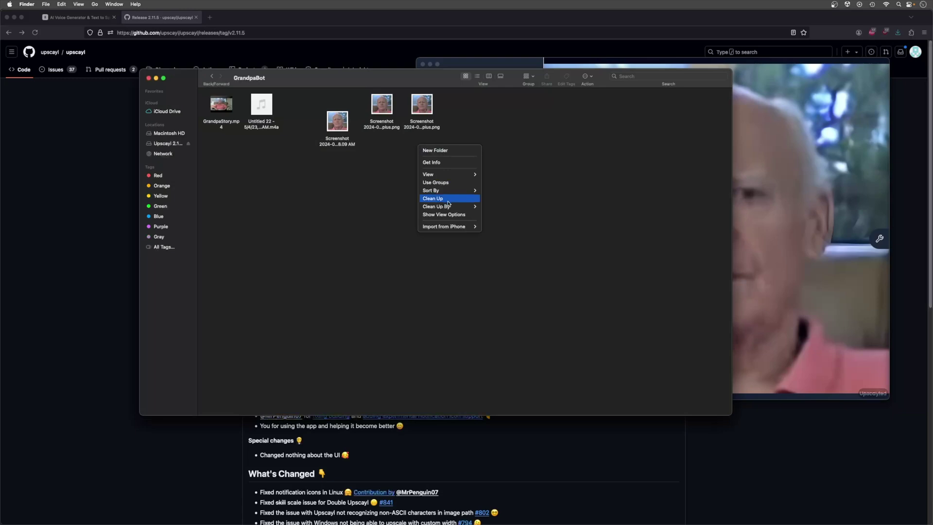
pyautogui.moveTo(449, 206)
pyautogui.click(508, 232)
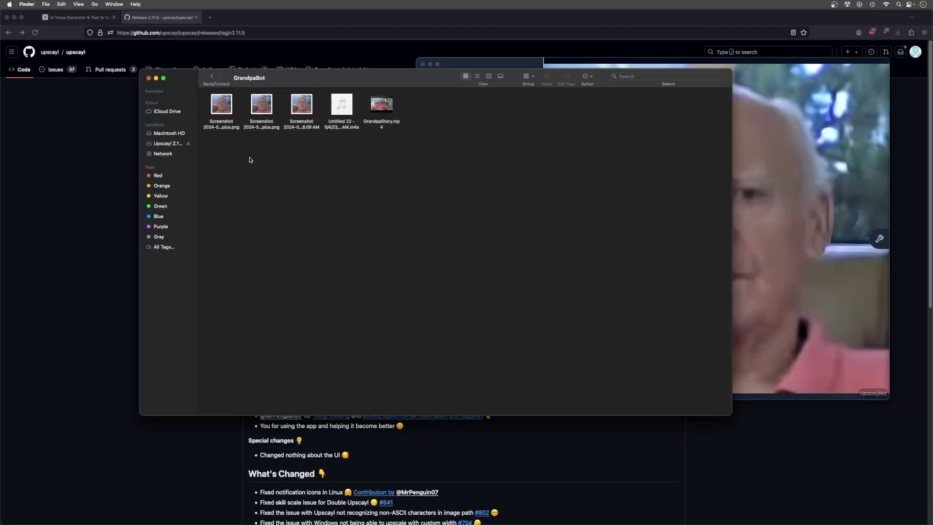
# Import the upscaled Screenshot into Unity's Assets/Sprites/Faces folder
pyautogui.click(223, 128)
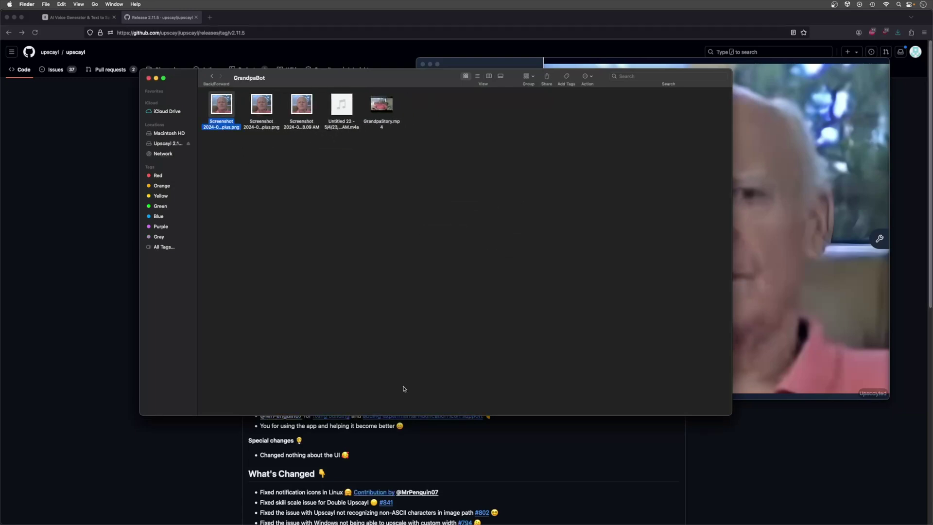
pyautogui.moveTo(502, 523)
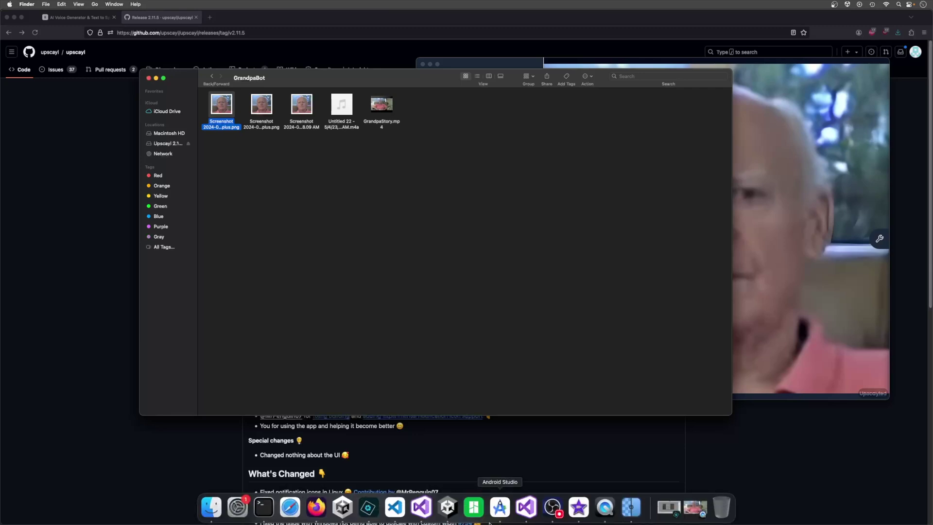
pyautogui.click(448, 507)
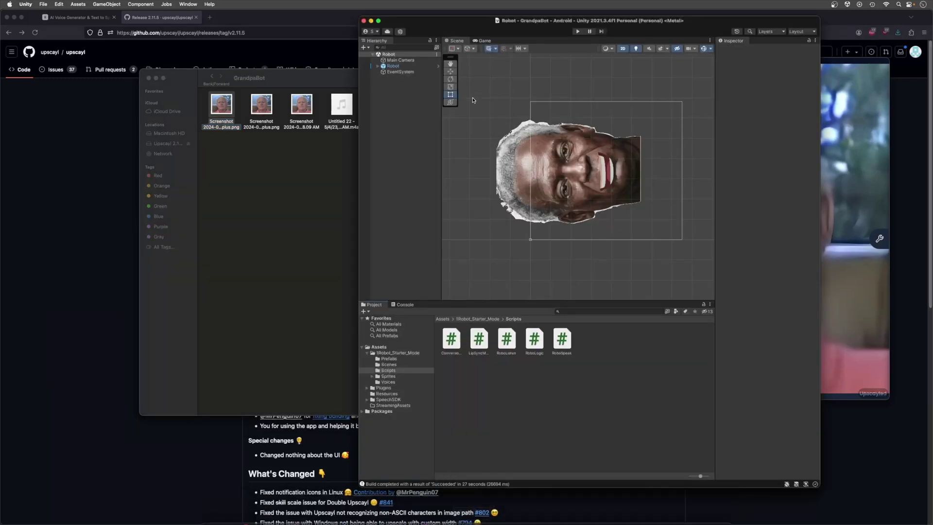
pyautogui.click(388, 377)
pyautogui.doubleClick(449, 342)
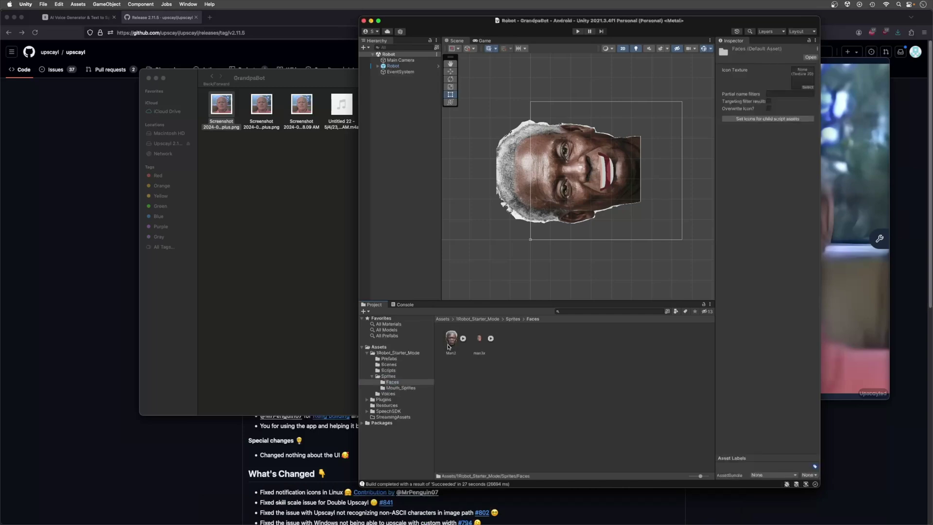
pyautogui.moveTo(230, 123); pyautogui.dragTo(517, 373)
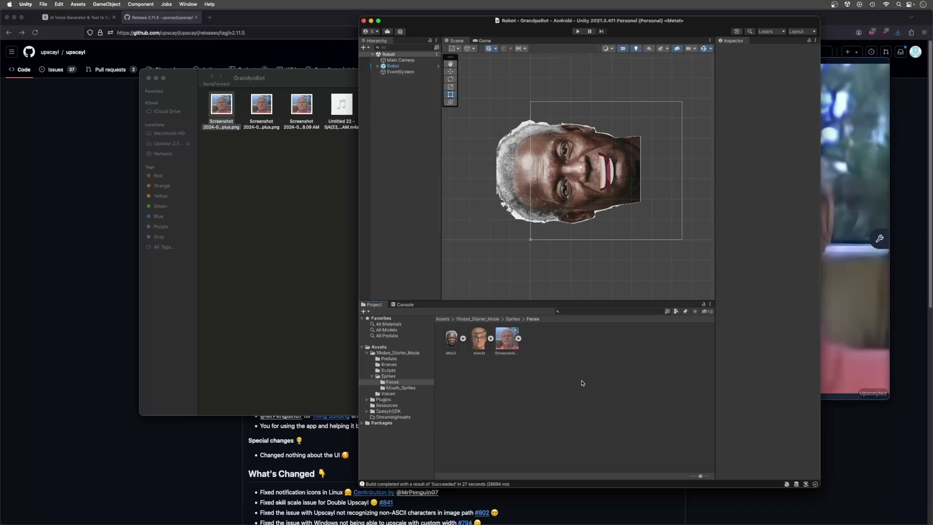
# Compare the Screenshot's import settings with the man3x and Man2 face sprites
pyautogui.click(510, 343)
pyautogui.click(476, 340)
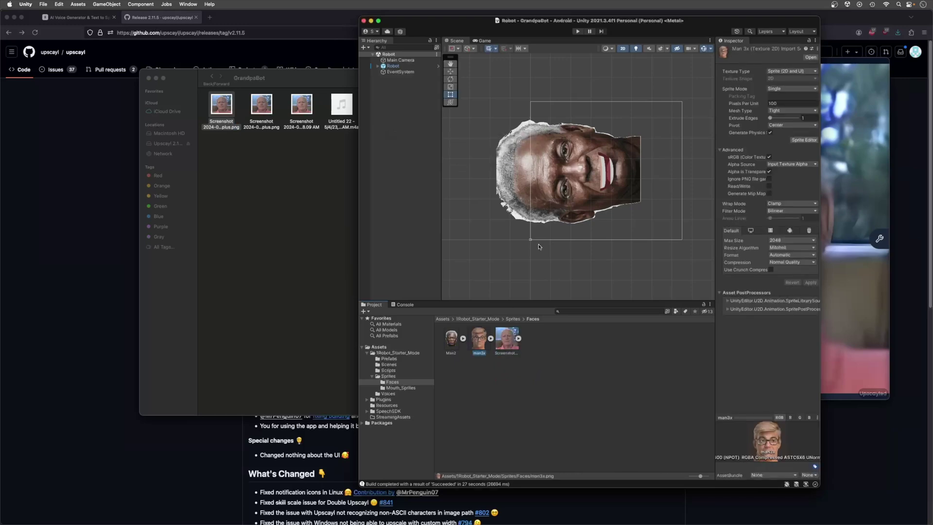
pyautogui.click(455, 339)
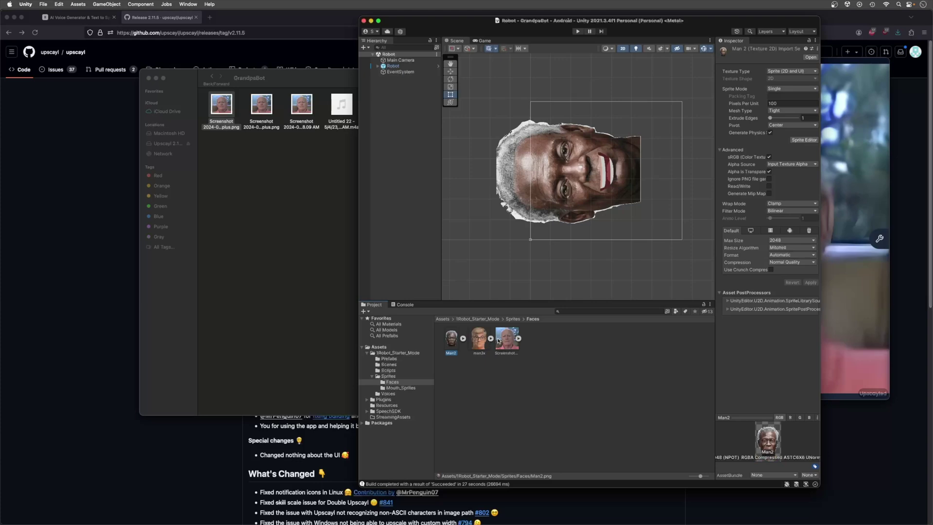
pyautogui.click(498, 341)
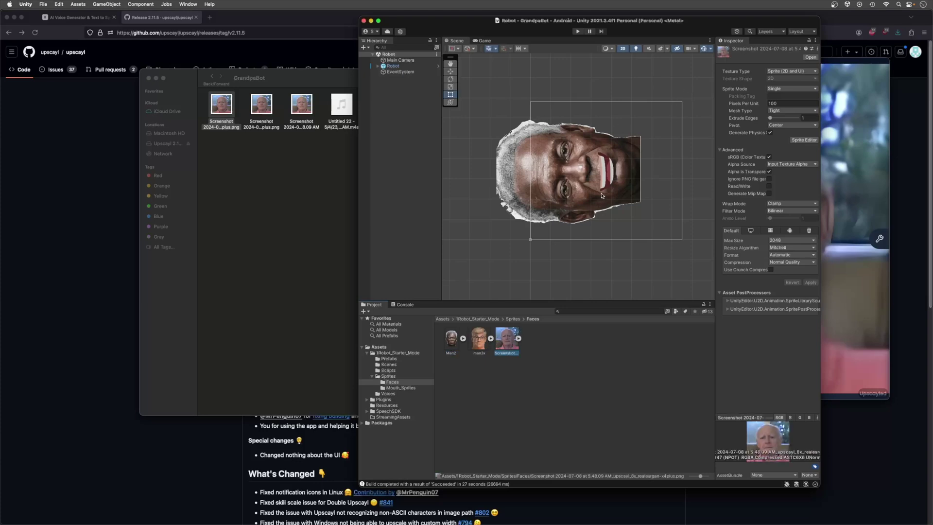
# Select the Robot's Face object and check its current Source Image sprite
pyautogui.click(392, 66)
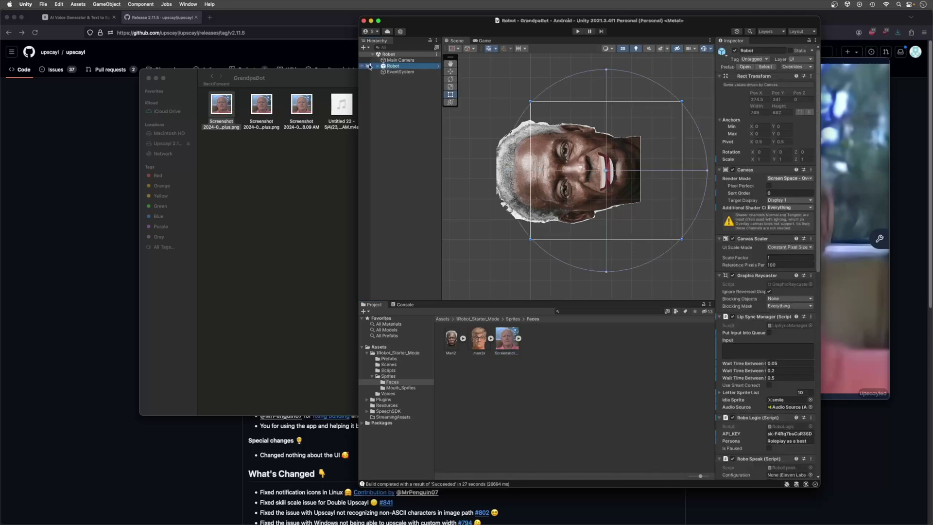
pyautogui.click(377, 66)
pyautogui.click(396, 77)
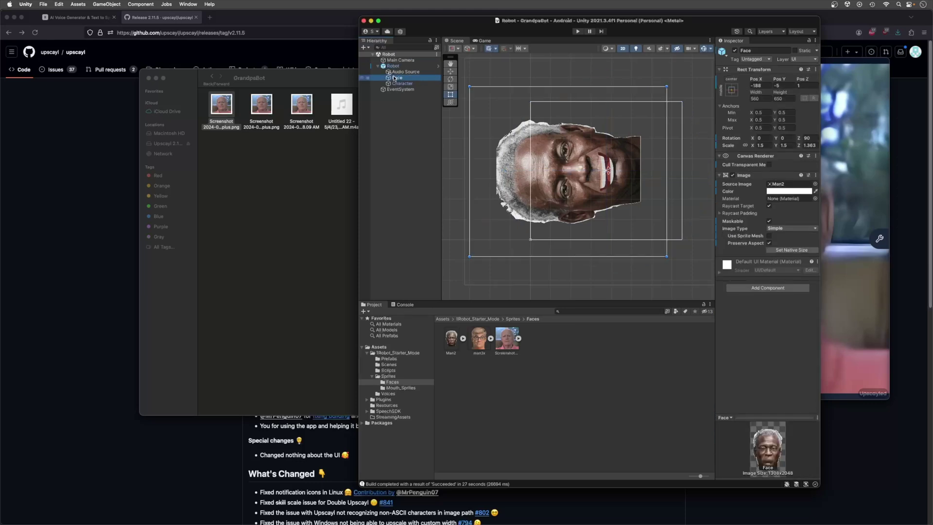
pyautogui.click(814, 184)
pyautogui.click(590, 179)
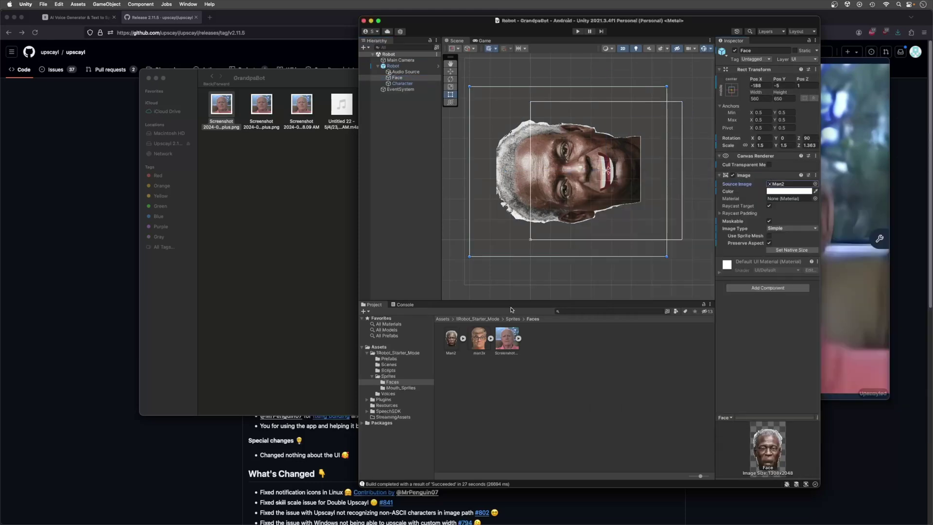
# Assign the Screenshot as Face's Source Image and shift it right to Pos X -134
pyautogui.click(509, 343)
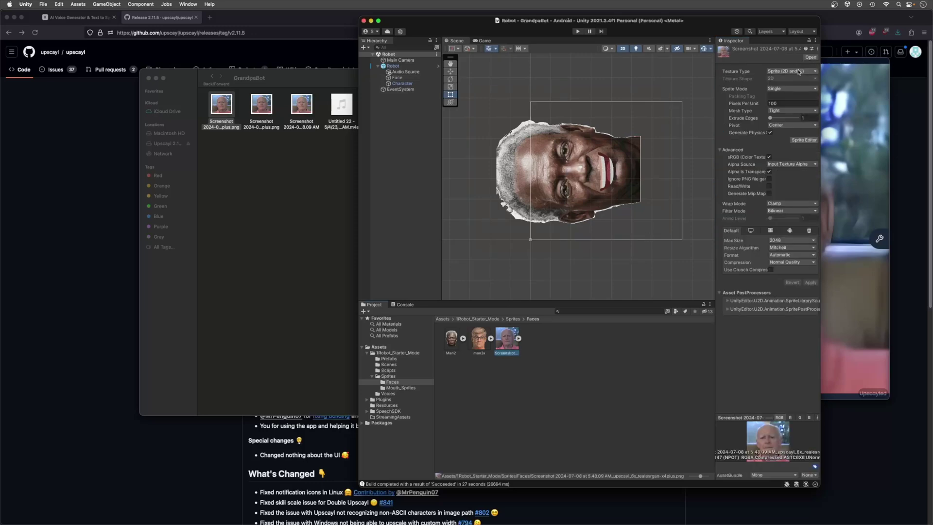
pyautogui.click(403, 78)
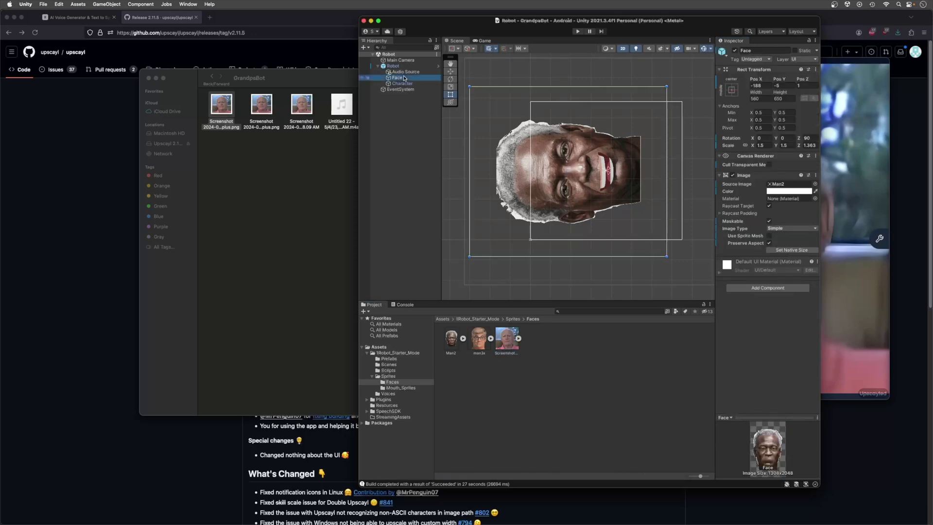
pyautogui.moveTo(511, 340); pyautogui.dragTo(780, 186)
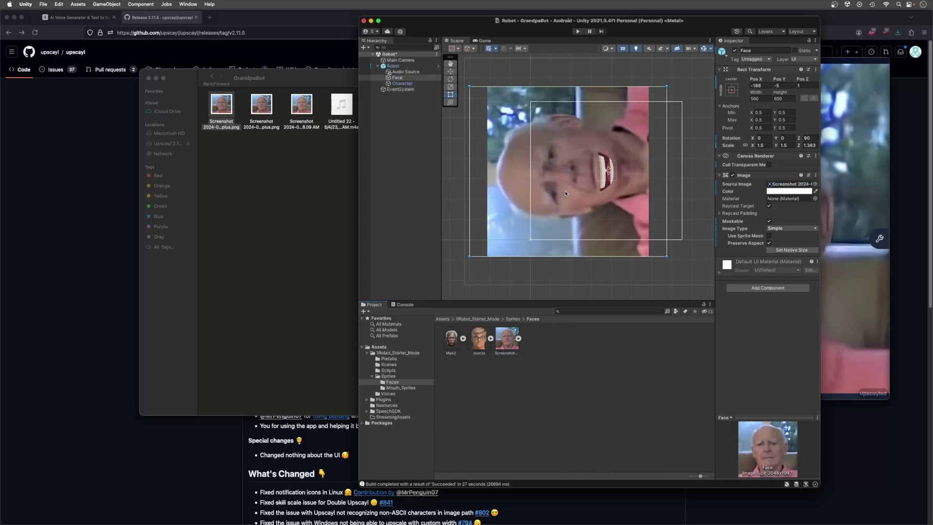
pyautogui.moveTo(565, 194); pyautogui.dragTo(577, 194)
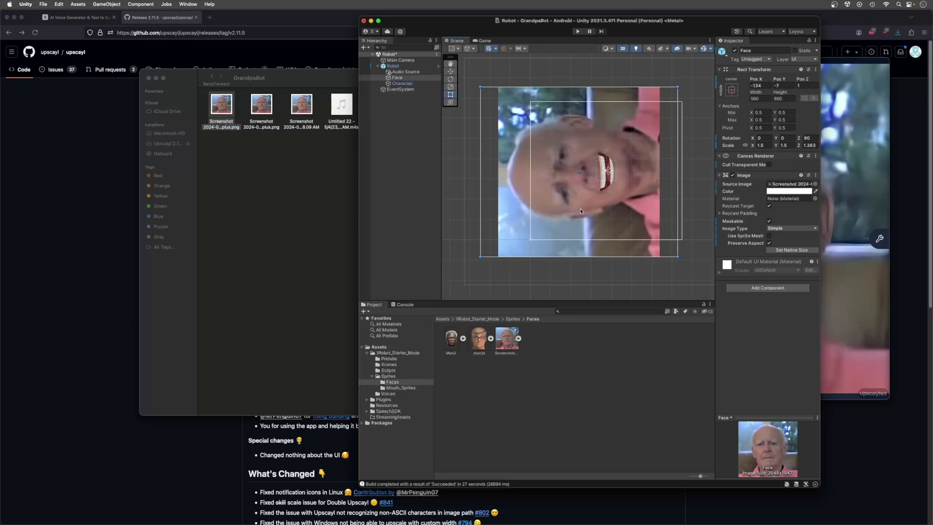
pyautogui.click(593, 356)
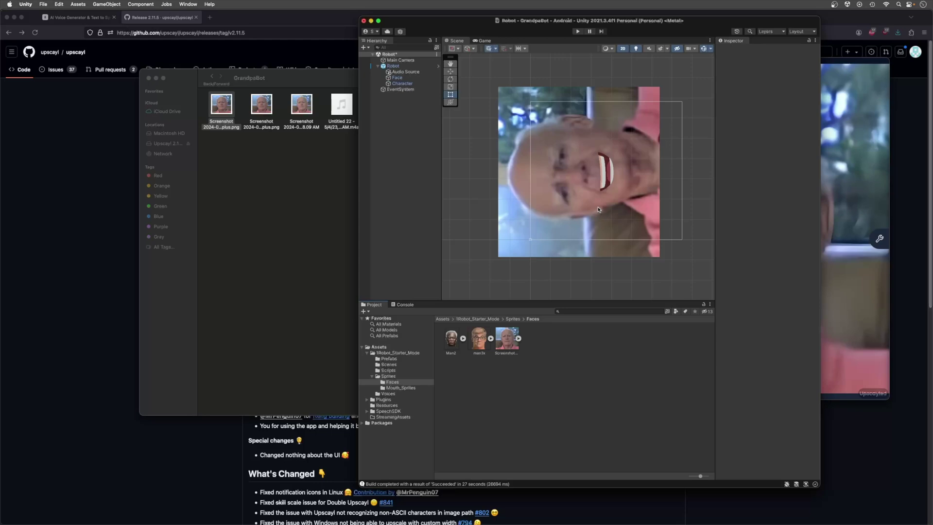
# Deselect Face and start the Android build with Cmd+B
pyautogui.scroll(2, 597, 208)
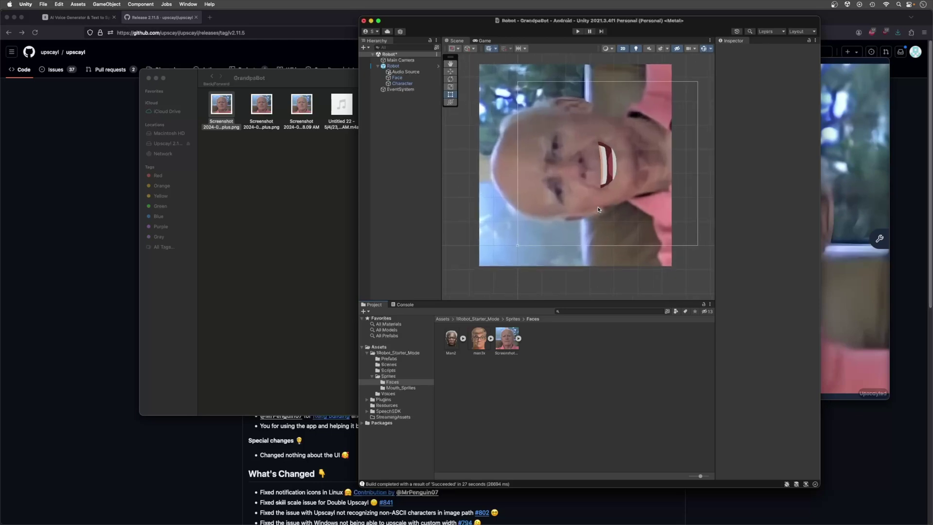
pyautogui.scroll(-1, 597, 206)
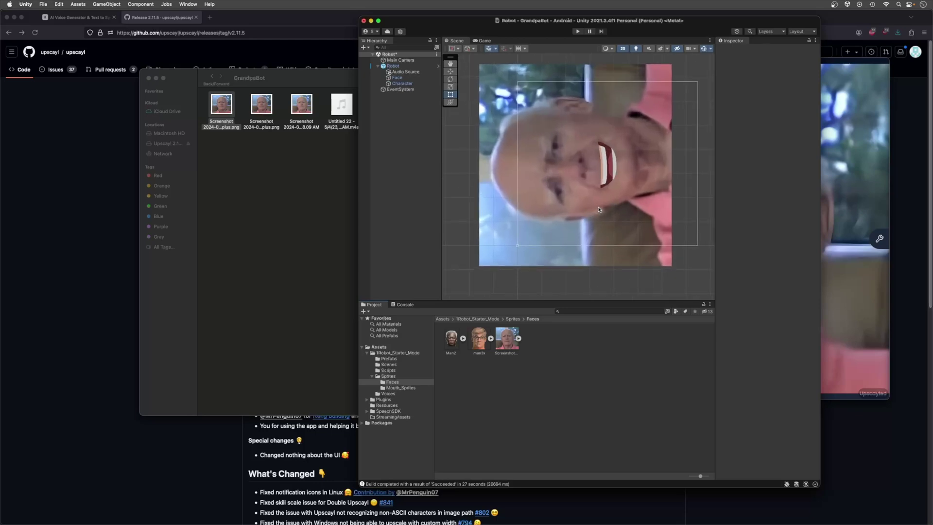
pyautogui.click(836, 4)
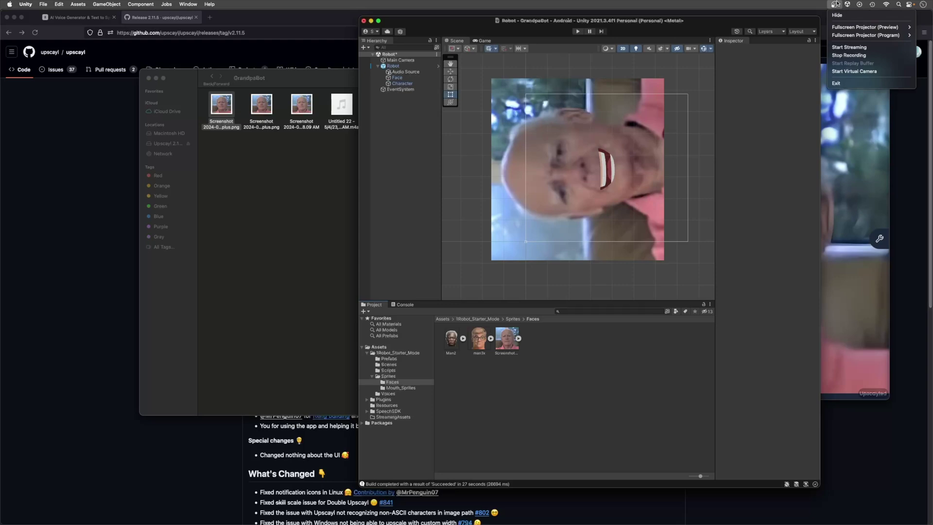
pyautogui.click(600, 371)
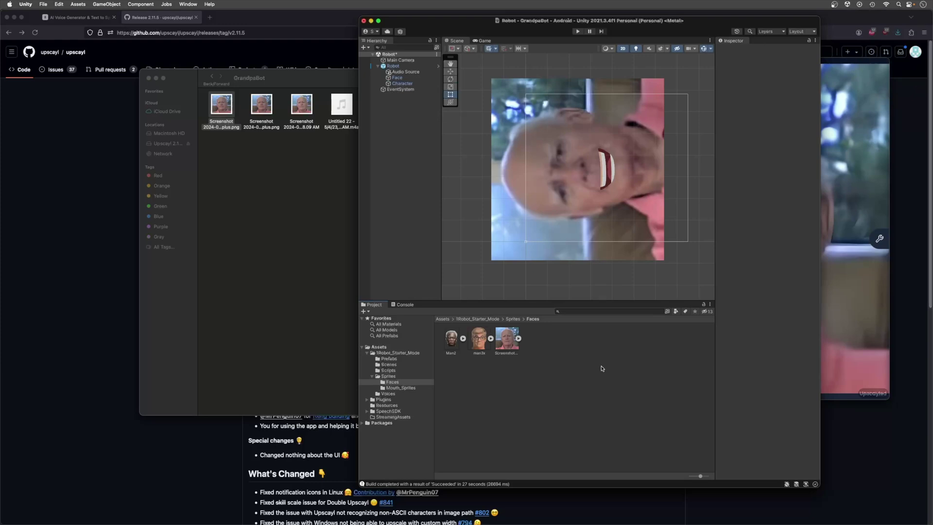
pyautogui.press('super+b')
# Save the modified Robot scene so the Android build continues
pyautogui.click(466, 199)
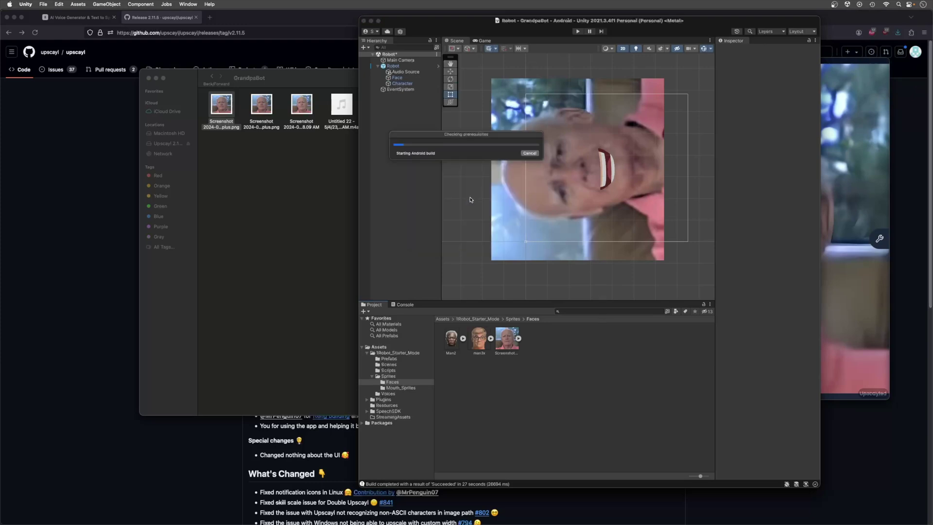